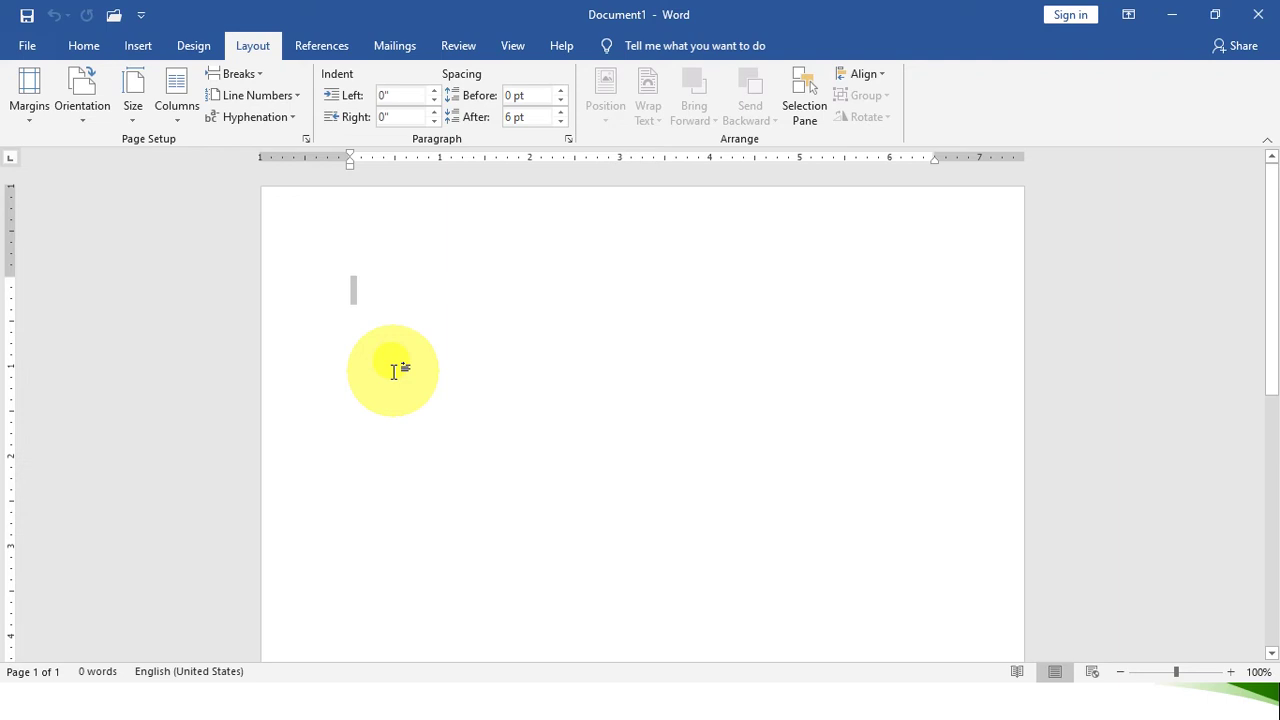
Set the page margins to the Narrow preset with 0.5" on all sides
key("super+plus")
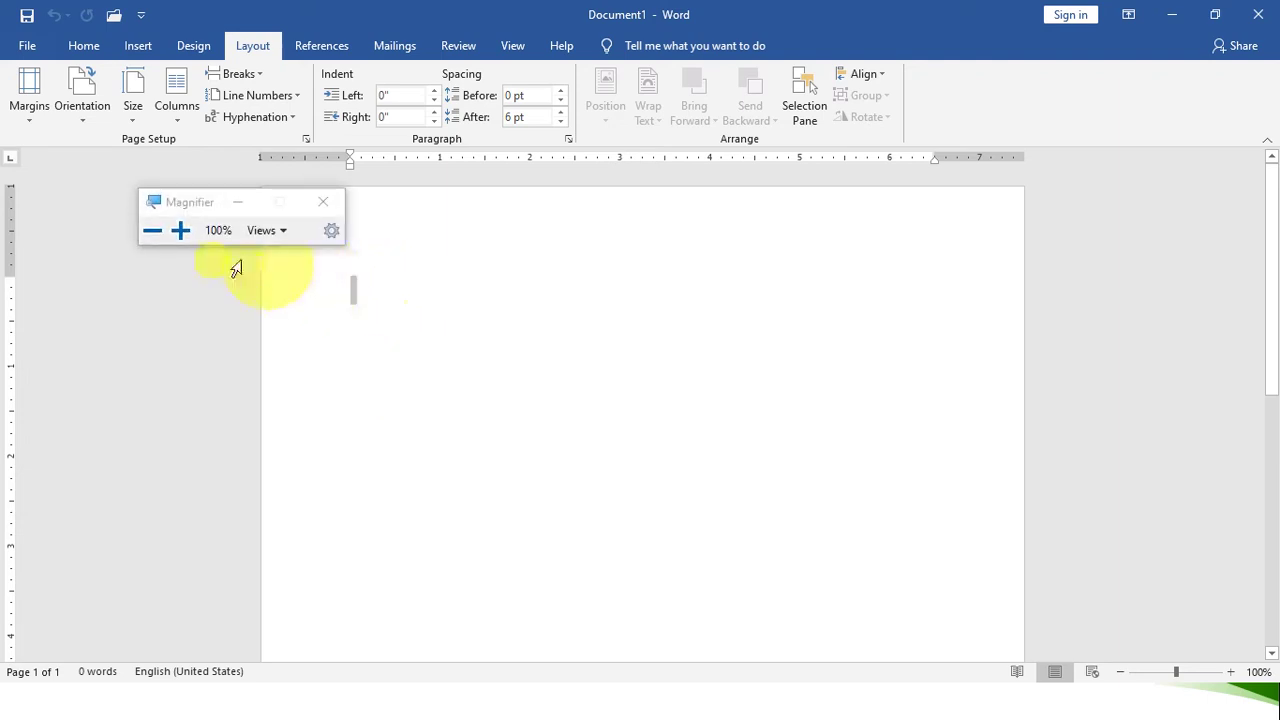
left_click(180, 231)
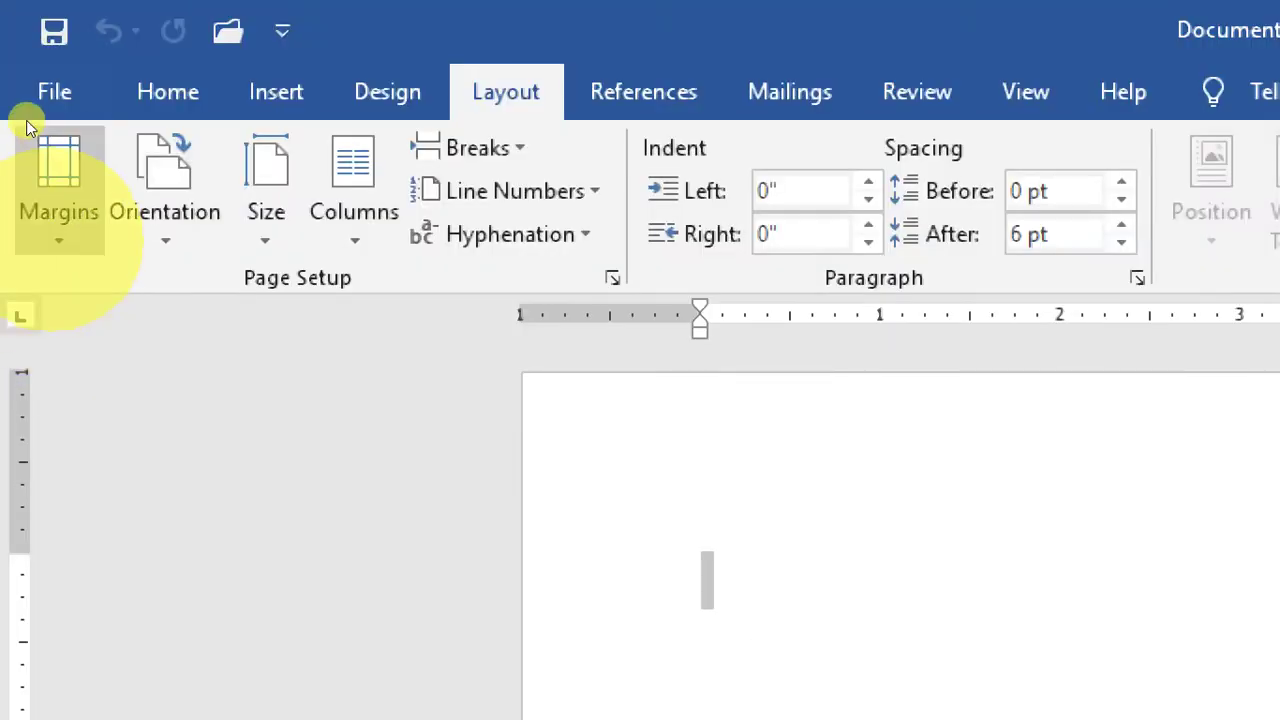
left_click(55, 215)
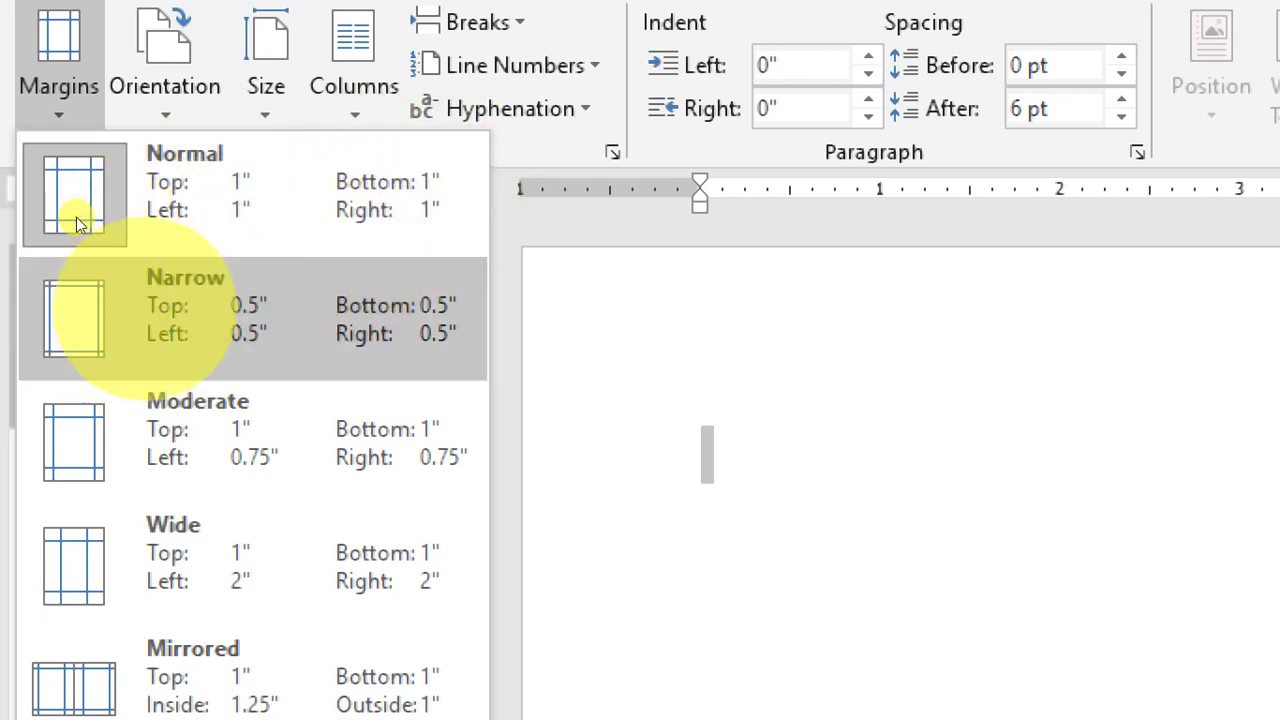
left_click(78, 219)
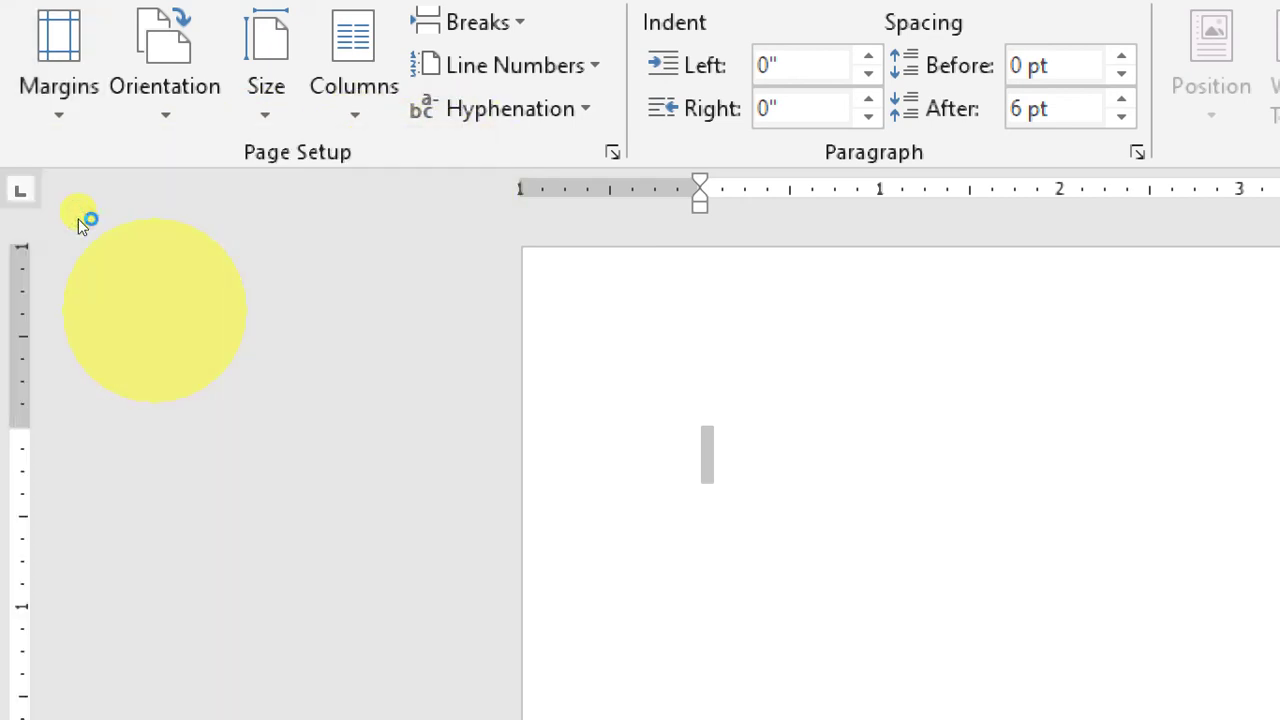
Try out Landscape and Portrait orientation in the custom margins settings
left_click(31, 118)
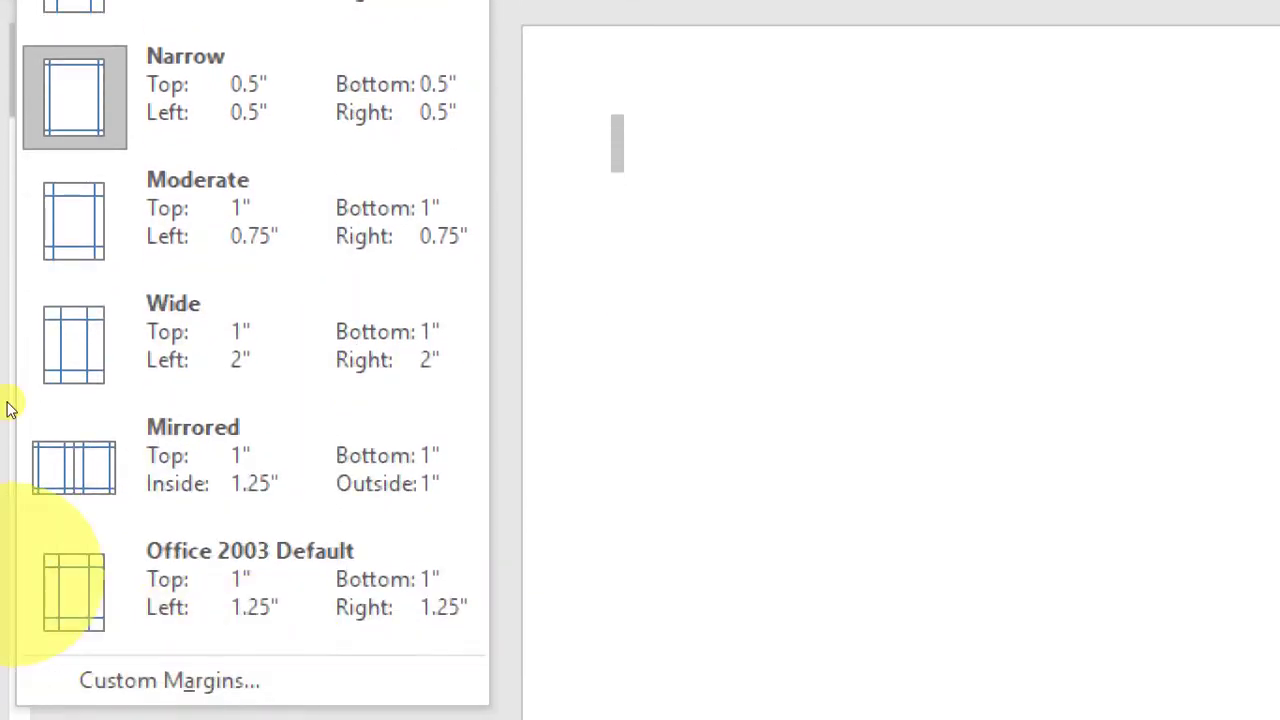
left_click(169, 680)
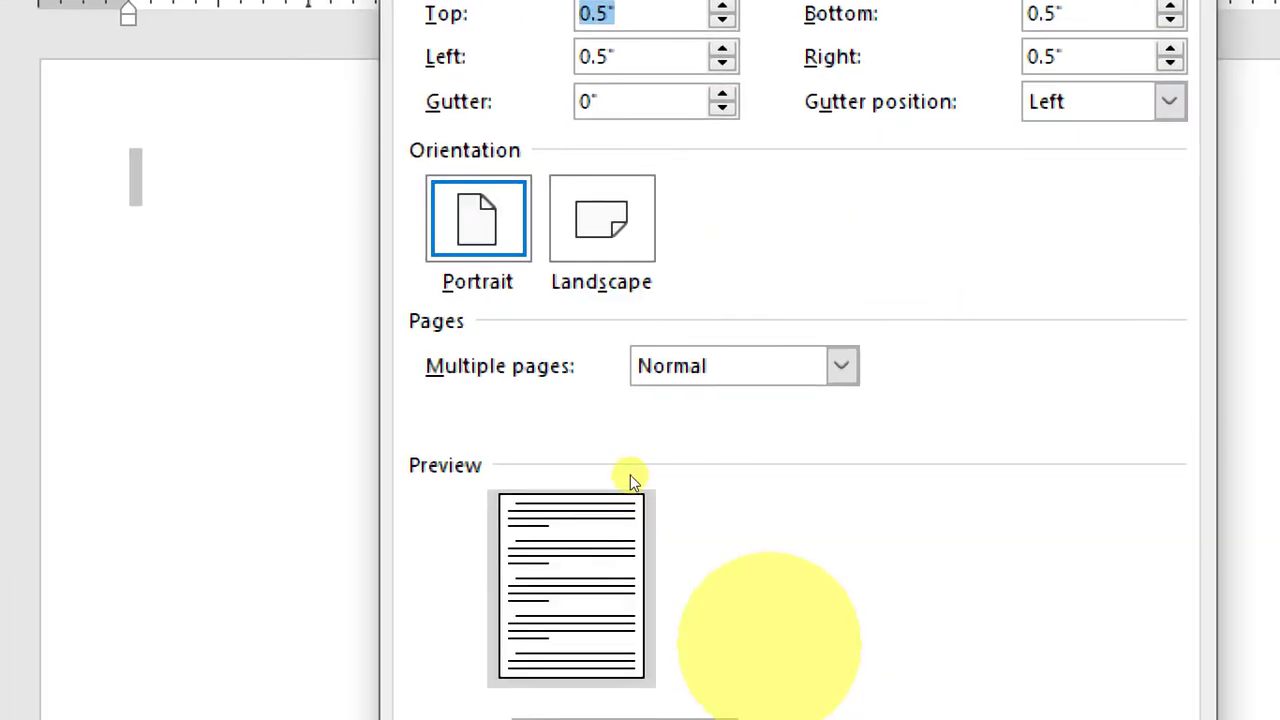
left_click(552, 270)
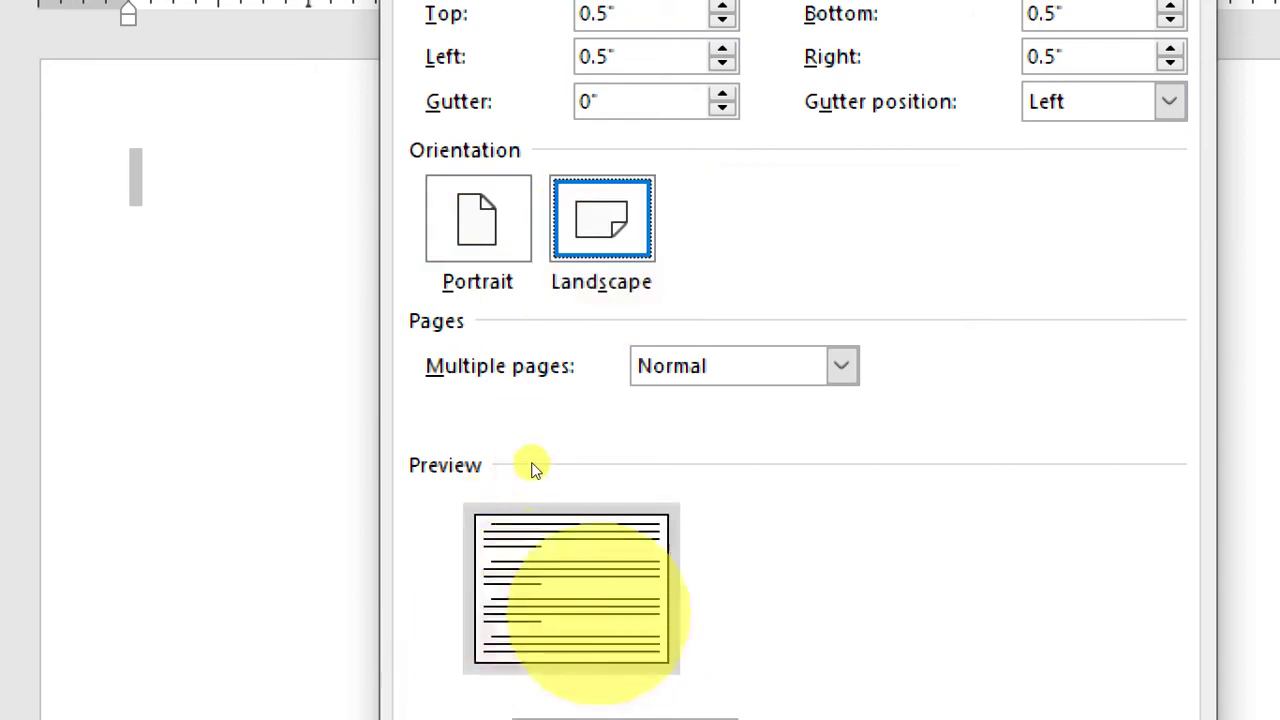
left_click(476, 282)
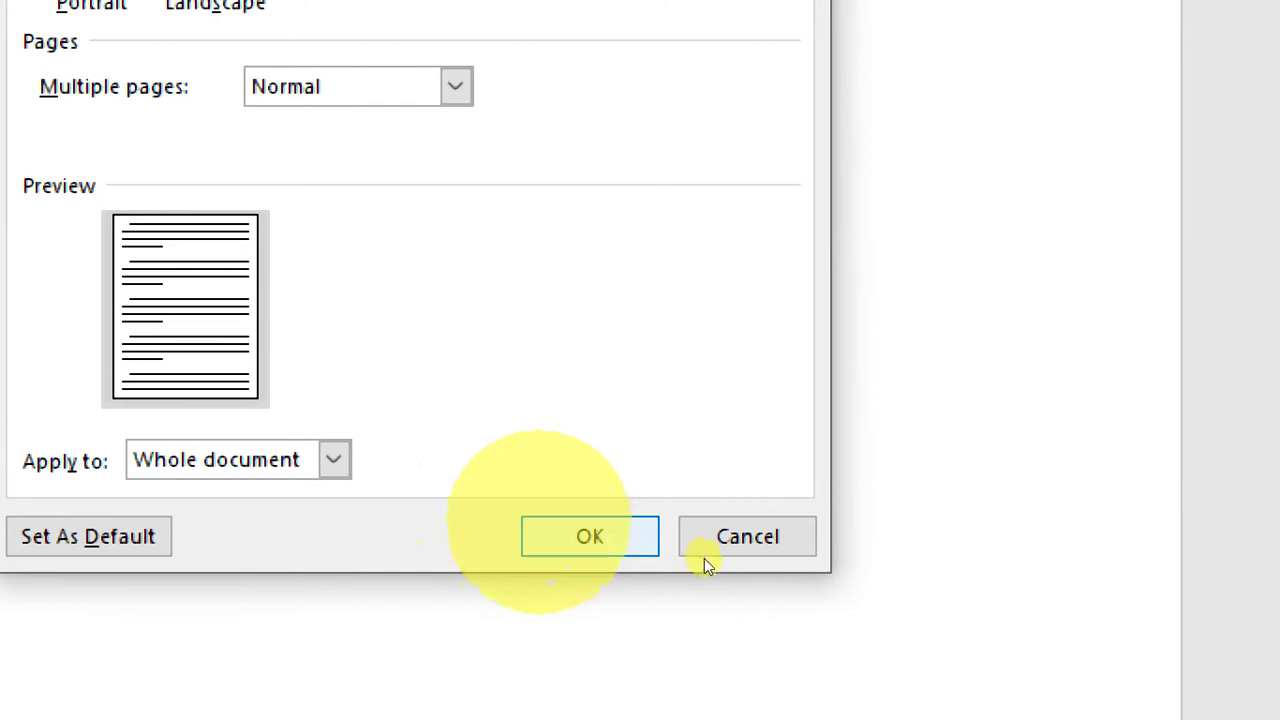
left_click(703, 553)
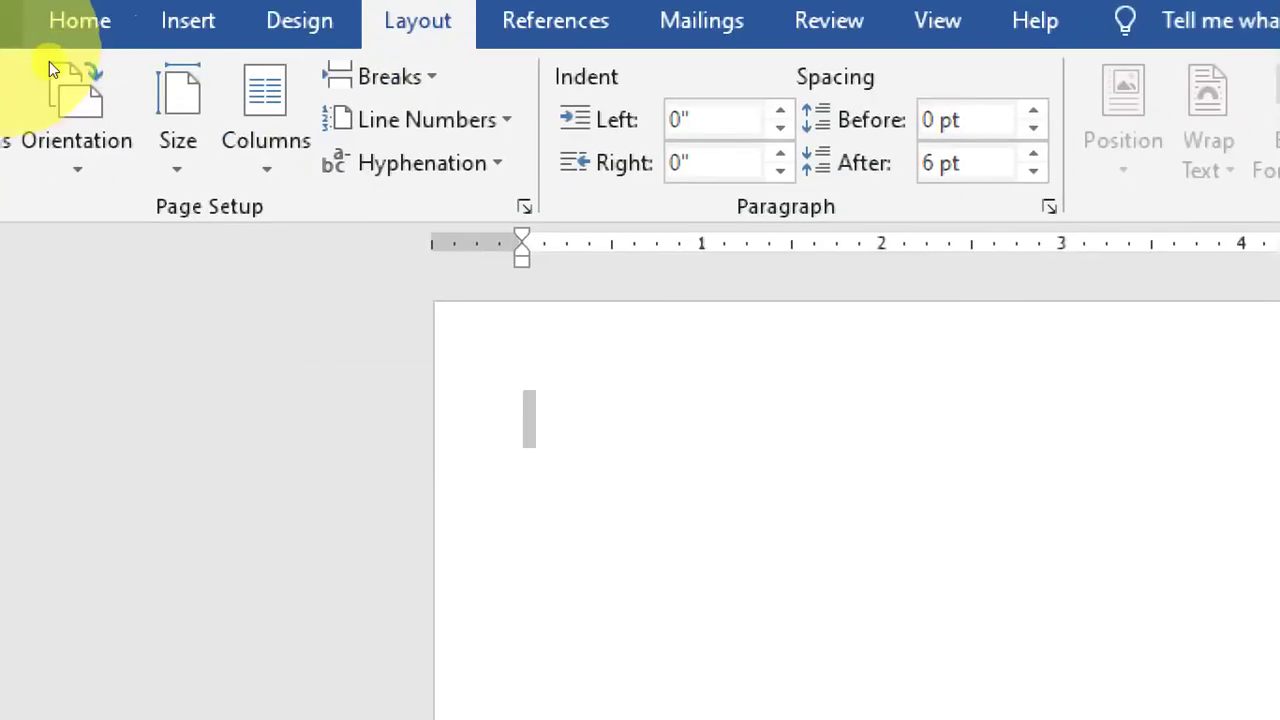
Switch the page orientation to Landscape and back to Portrait
left_click(107, 137)
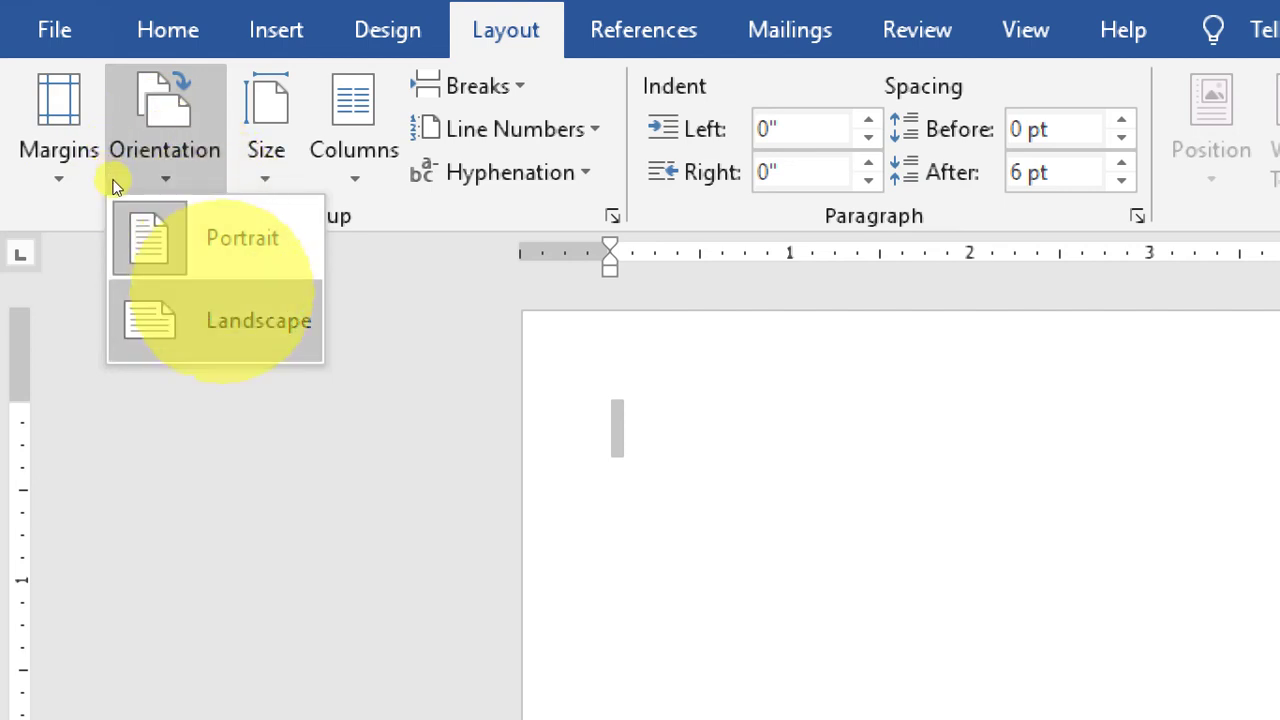
left_click(230, 318)
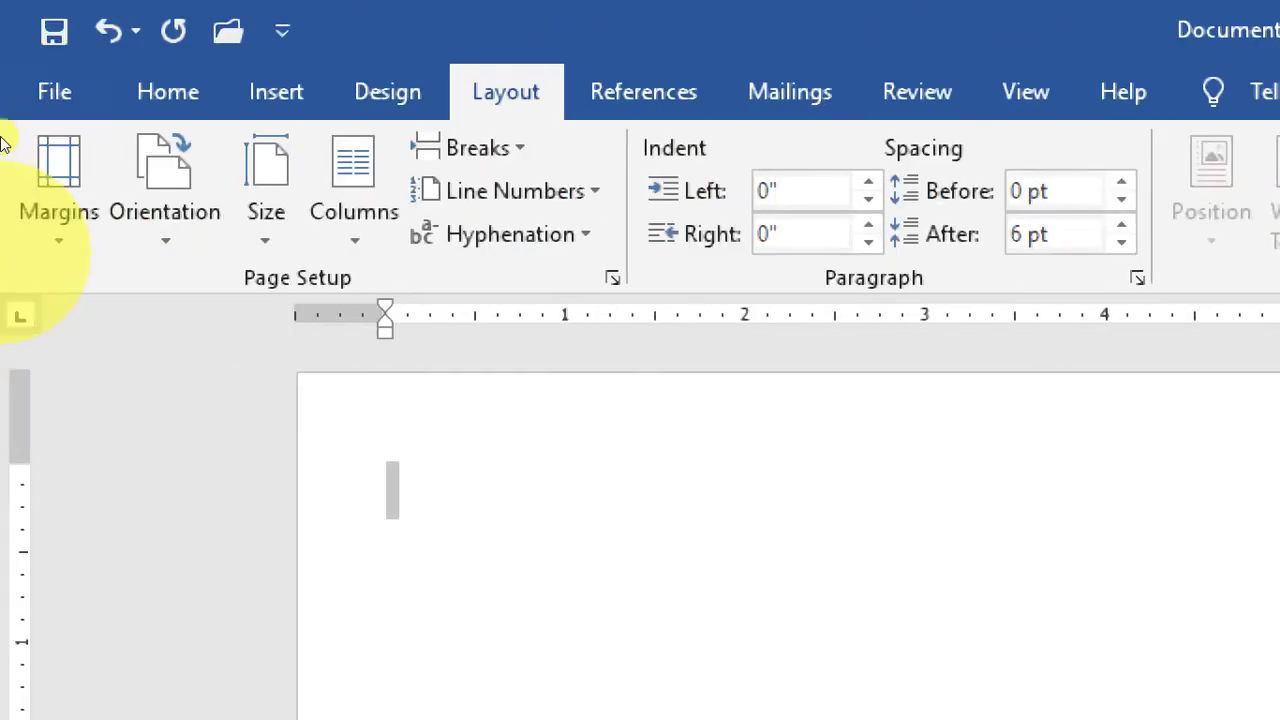
left_click(108, 134)
left_click(165, 295)
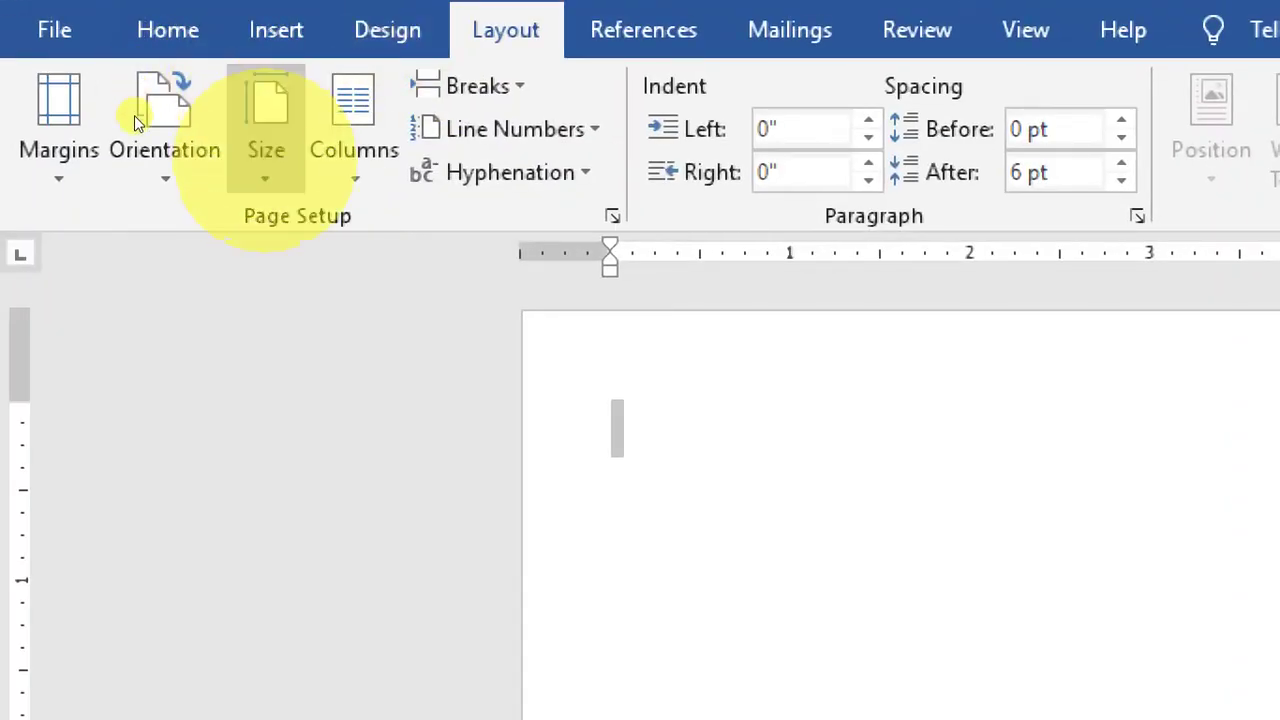
Set the paper size to A4 (8.27" x 11.69")
left_click(266, 125)
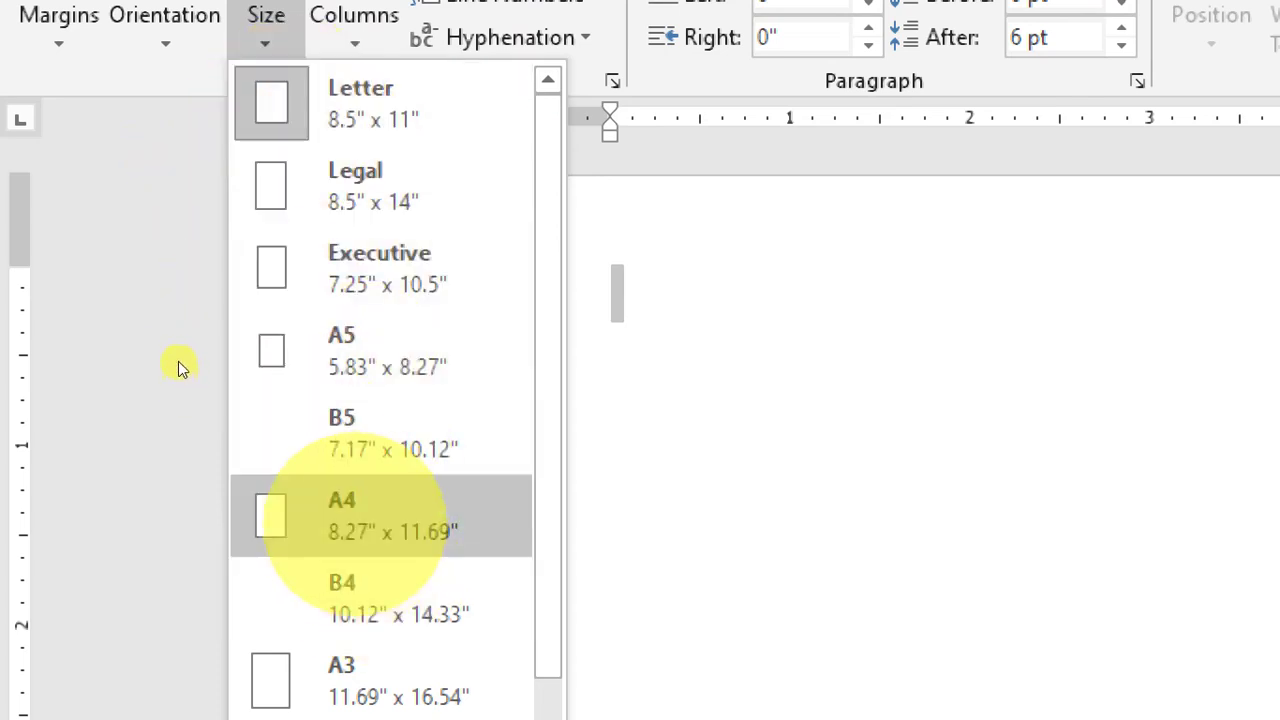
left_click(357, 522)
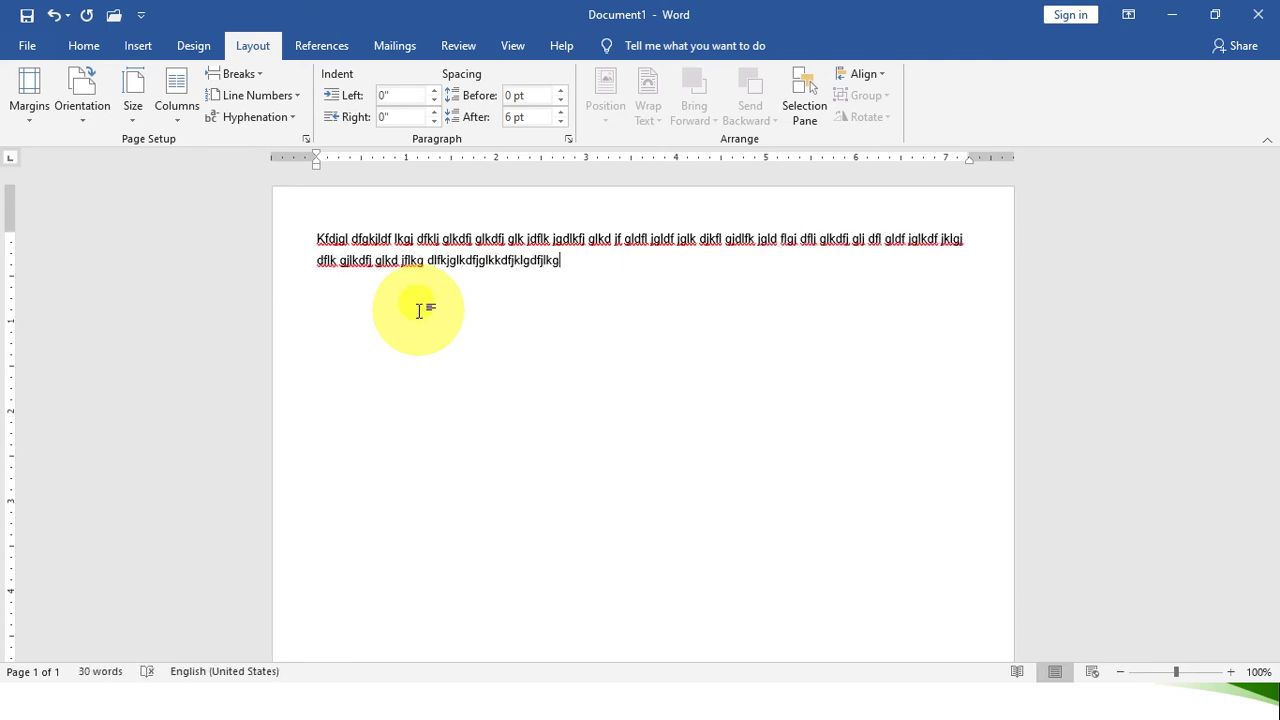
Undo the typed filler text and set the document's column layout to 3 columns
key("ctrl+z")
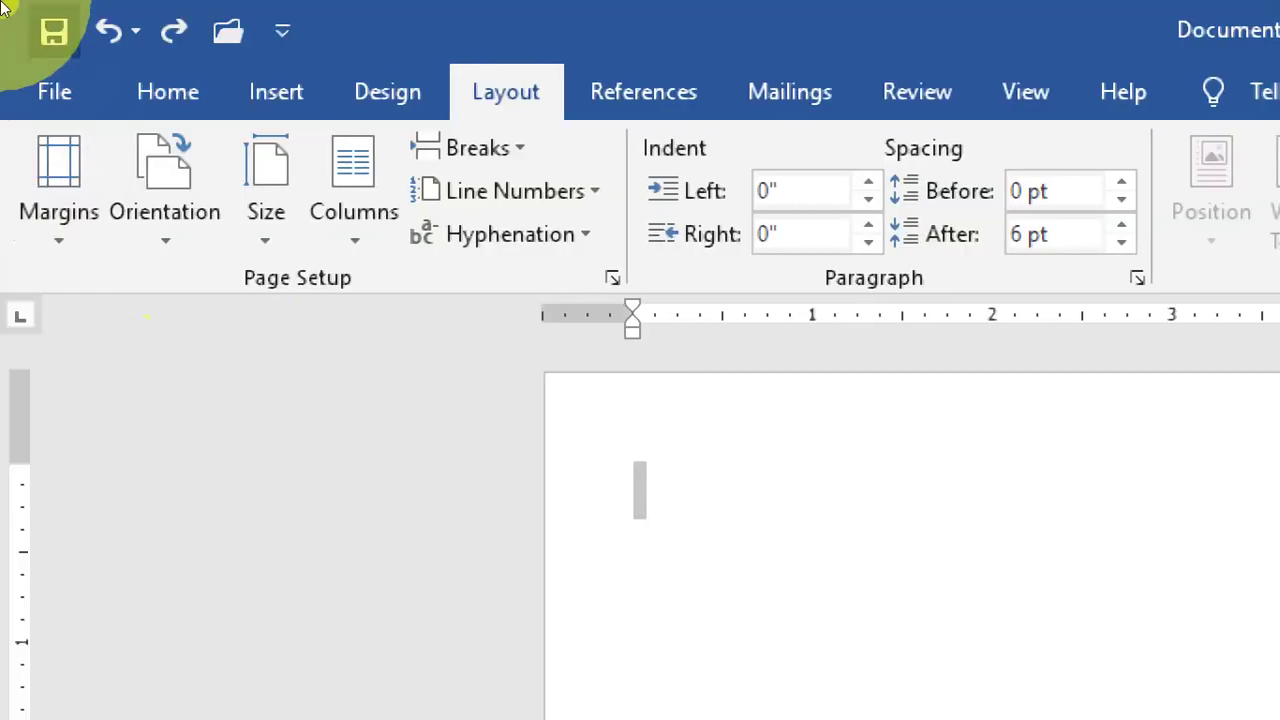
left_click(352, 210)
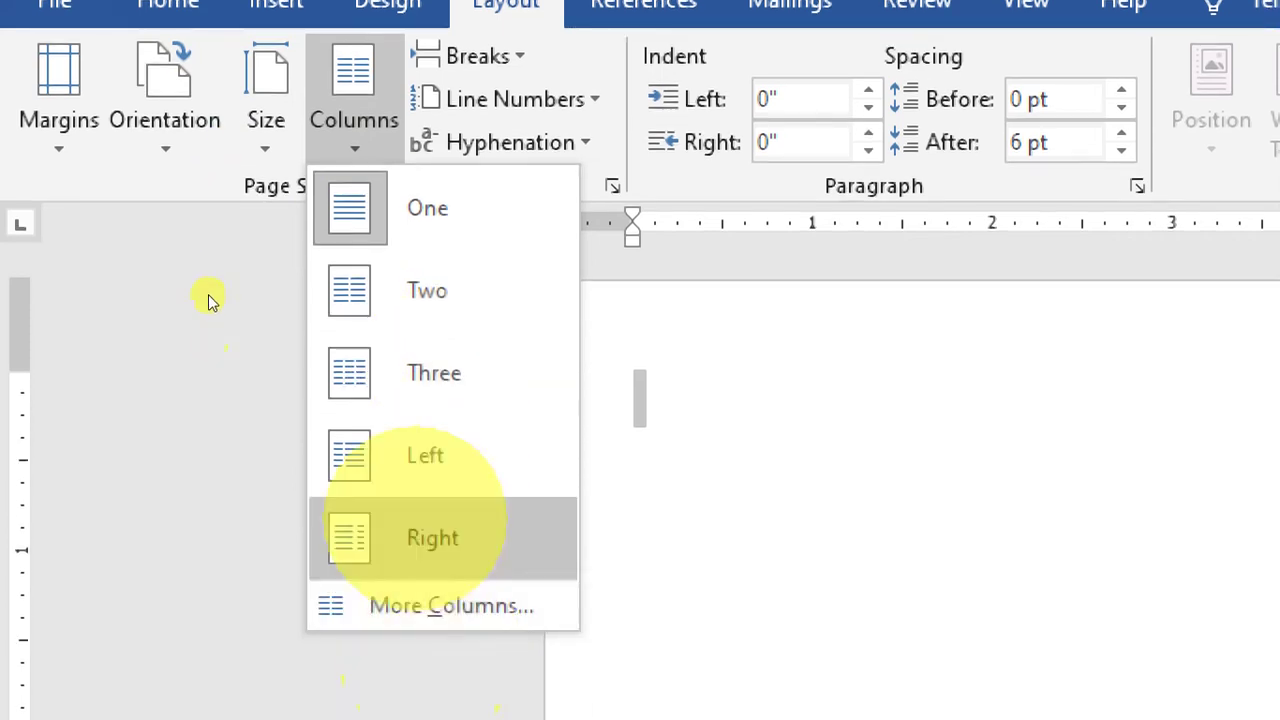
left_click(445, 605)
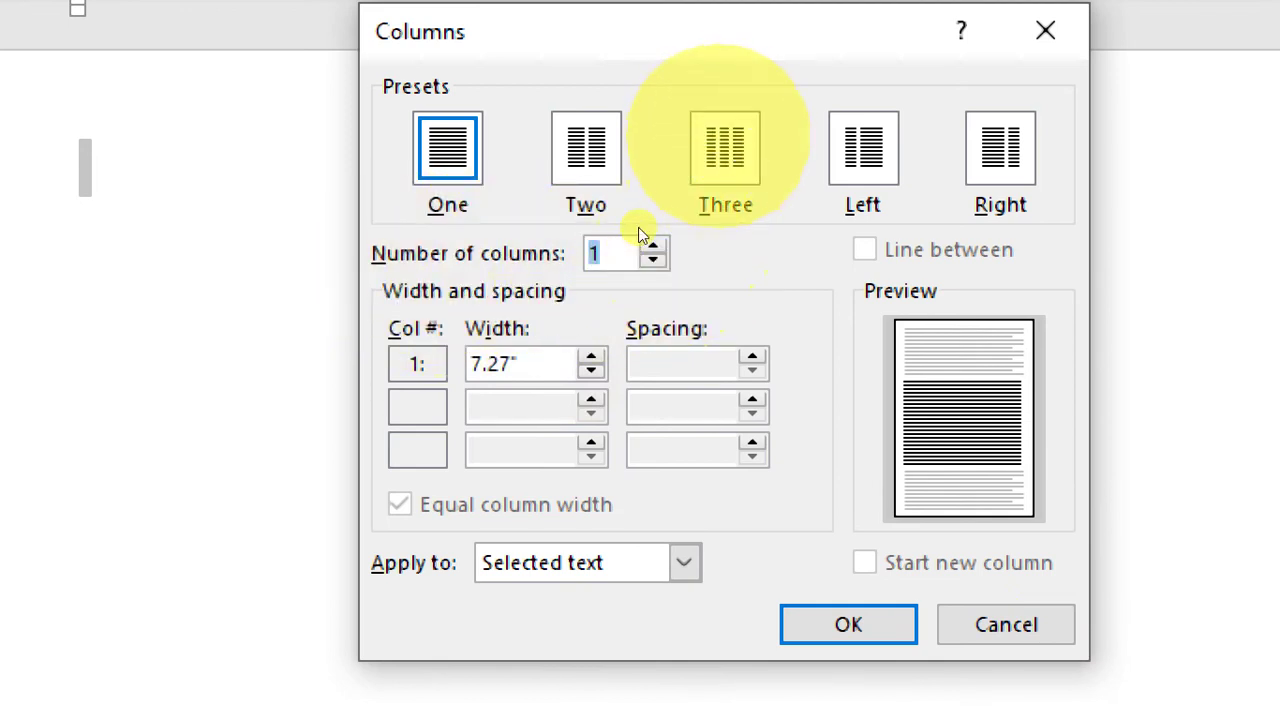
type("3")
key("Return")
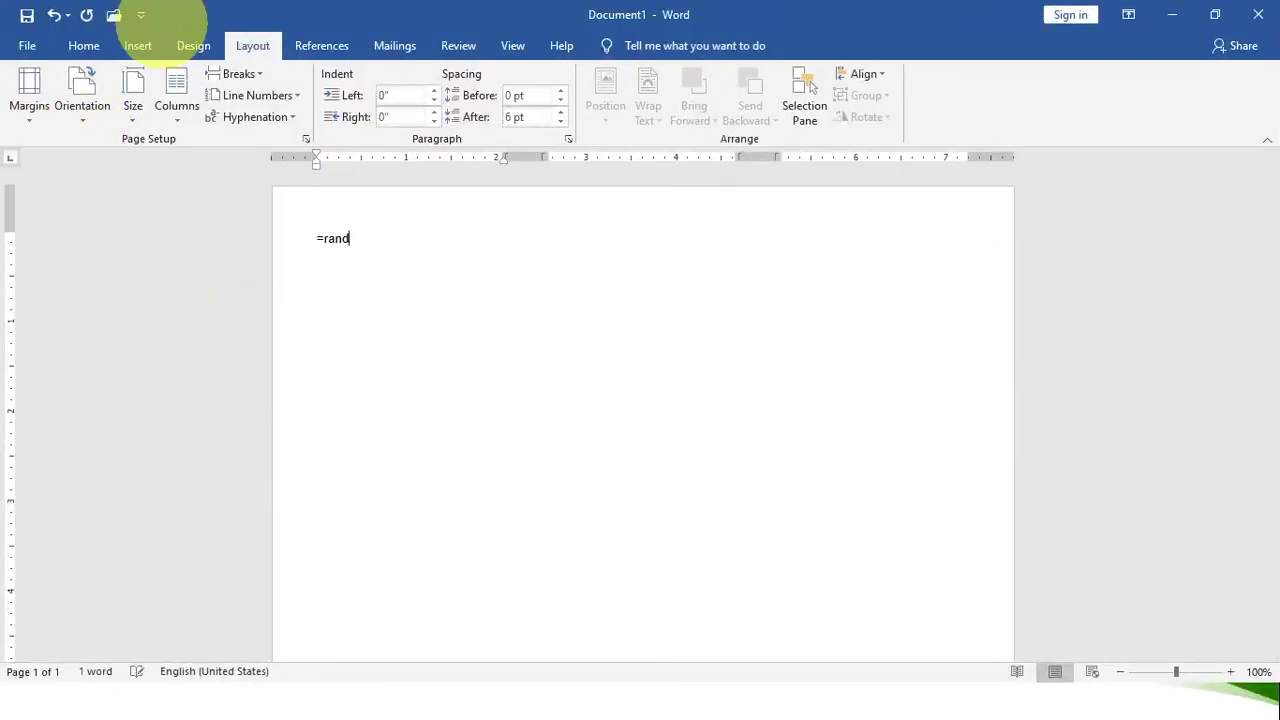
Fill the three columns with sample text by entering =rand() three times on separate lines
key("Return")
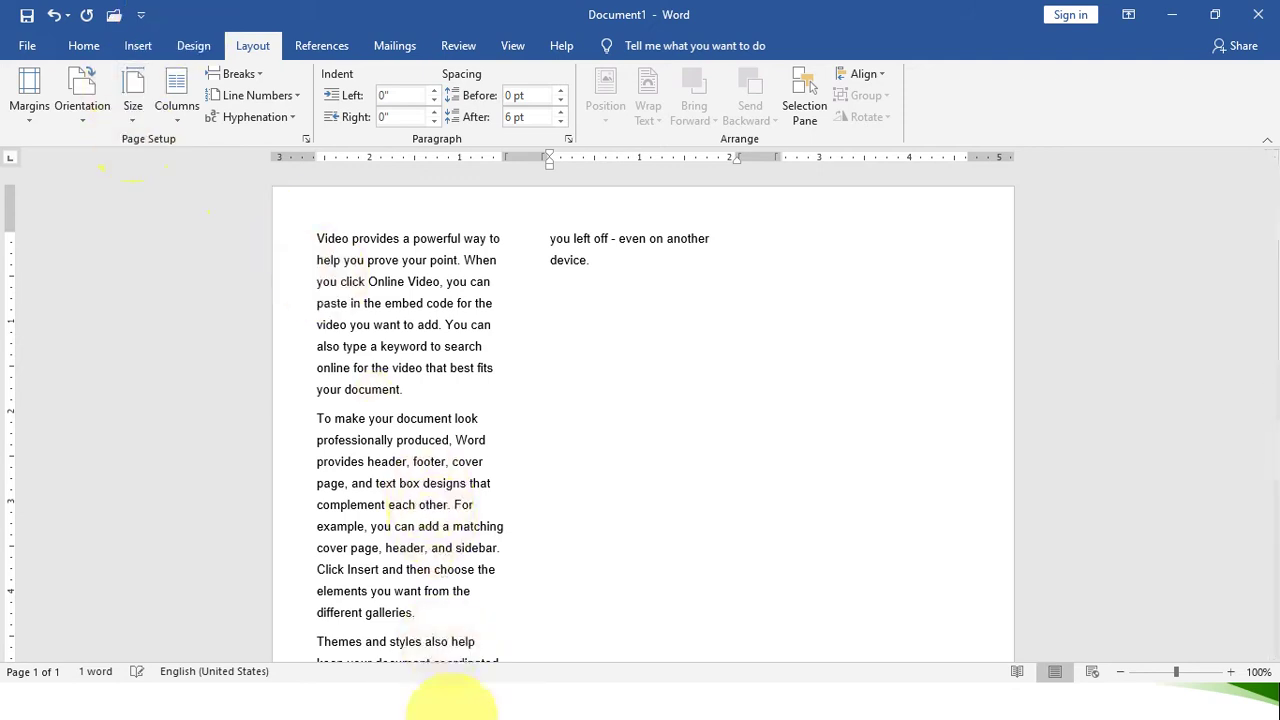
key("Return")
type("=ra")
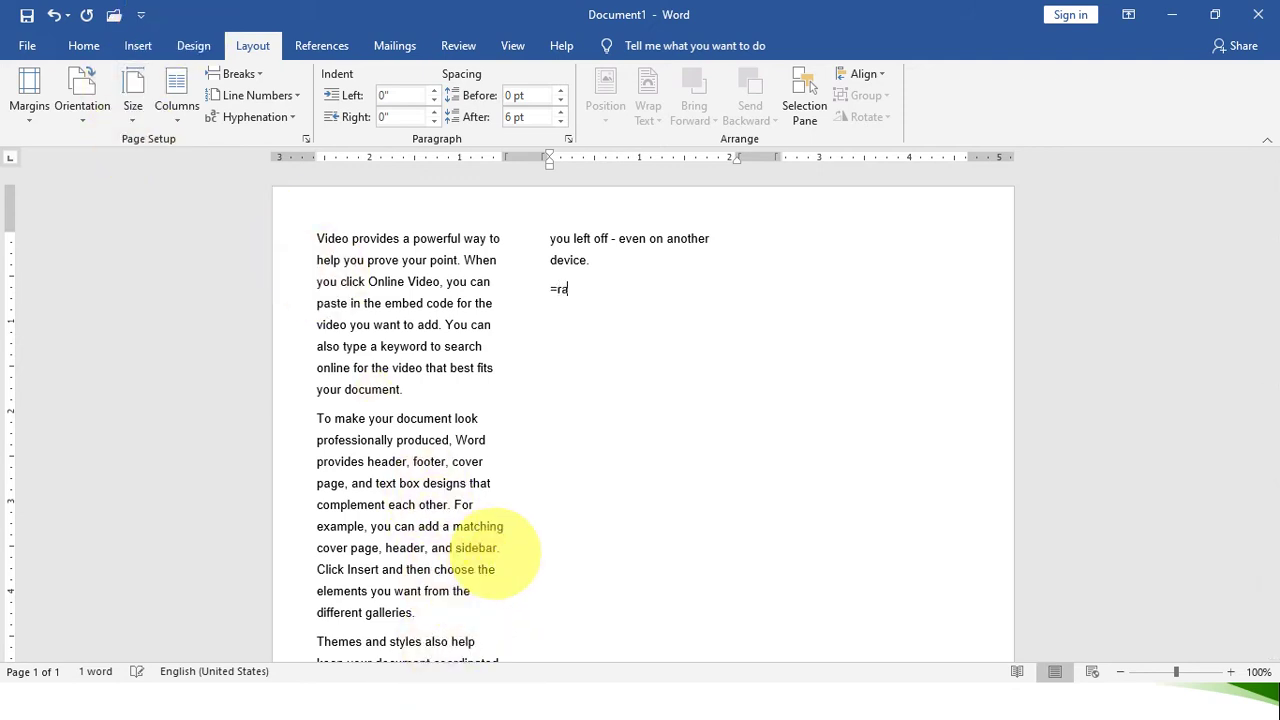
type("nd()")
key("Return")
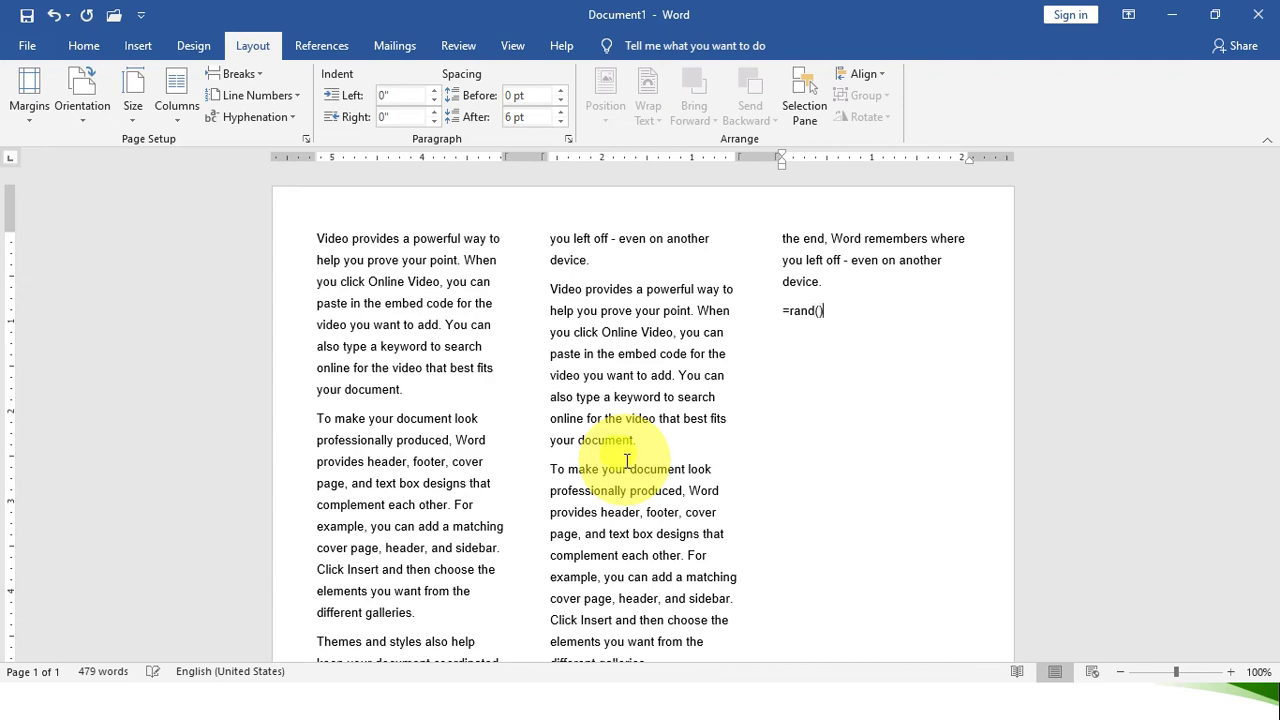
key("Return")
scroll(617, 330, "up", 6)
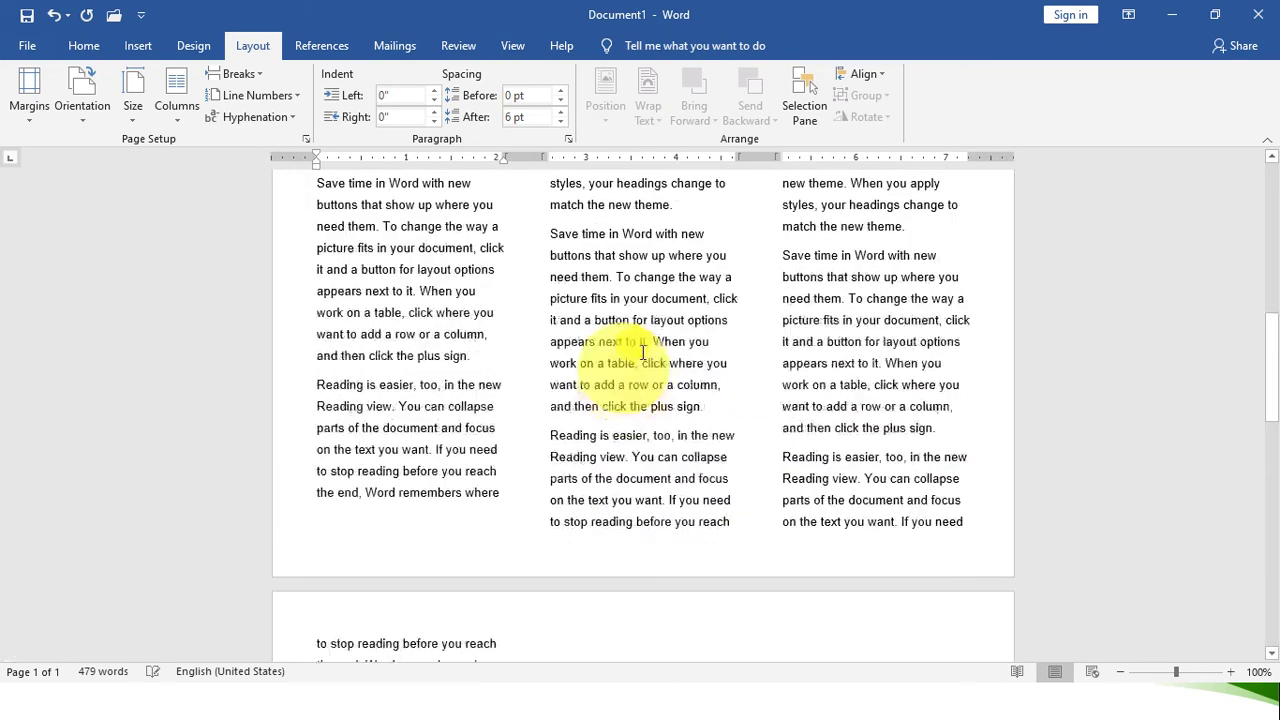
scroll(638, 347, "up", 6)
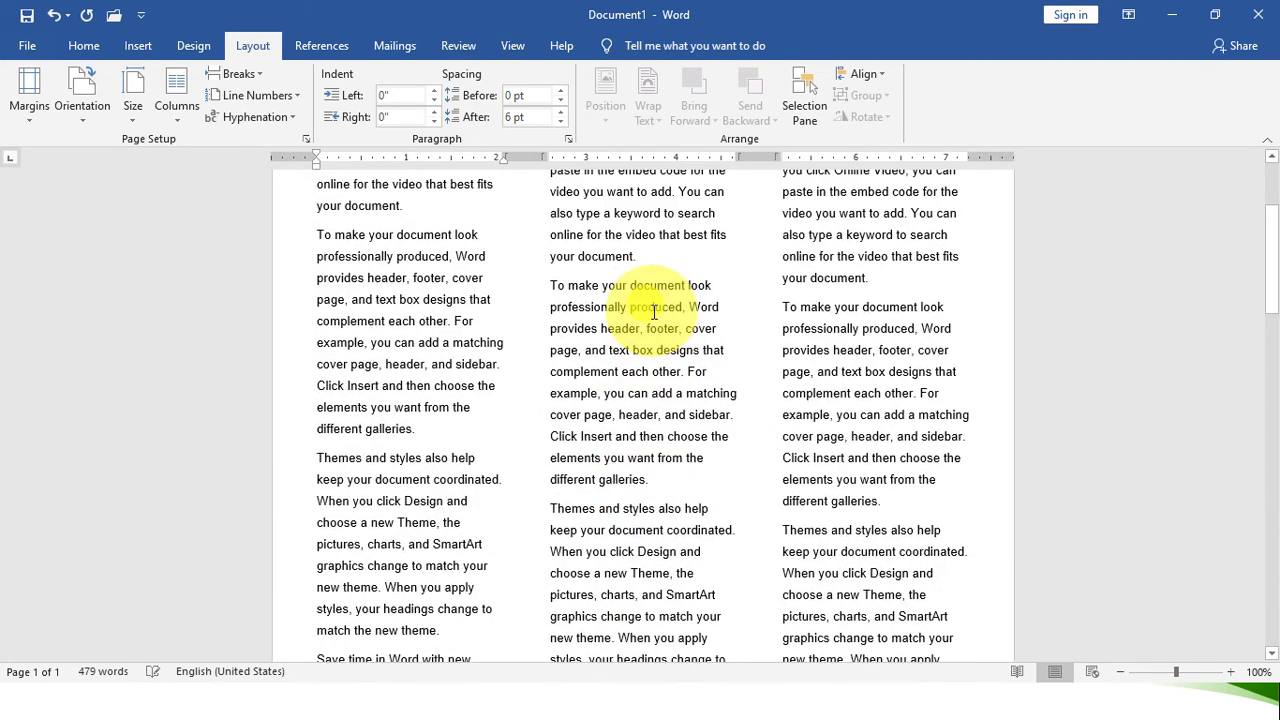
scroll(438, 292, "up", 1)
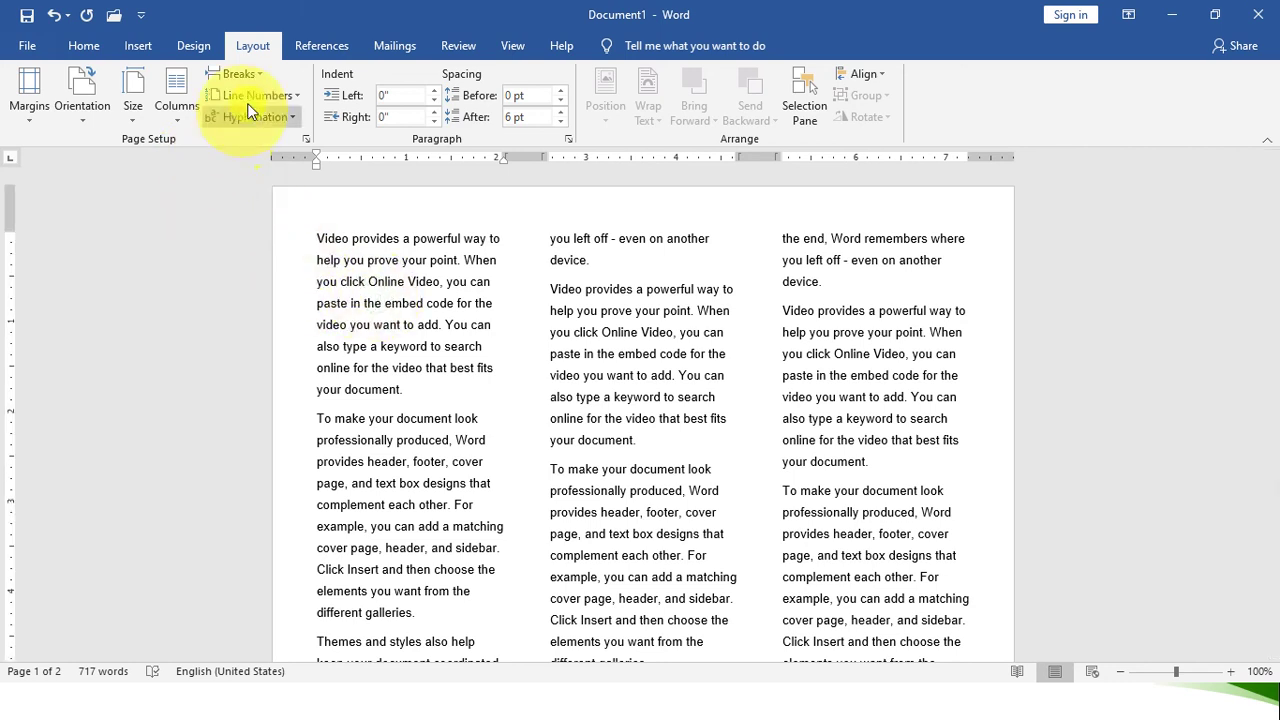
Insert a page break in the first column after the paragraph ending "and then click the plus sign."
left_click(259, 74)
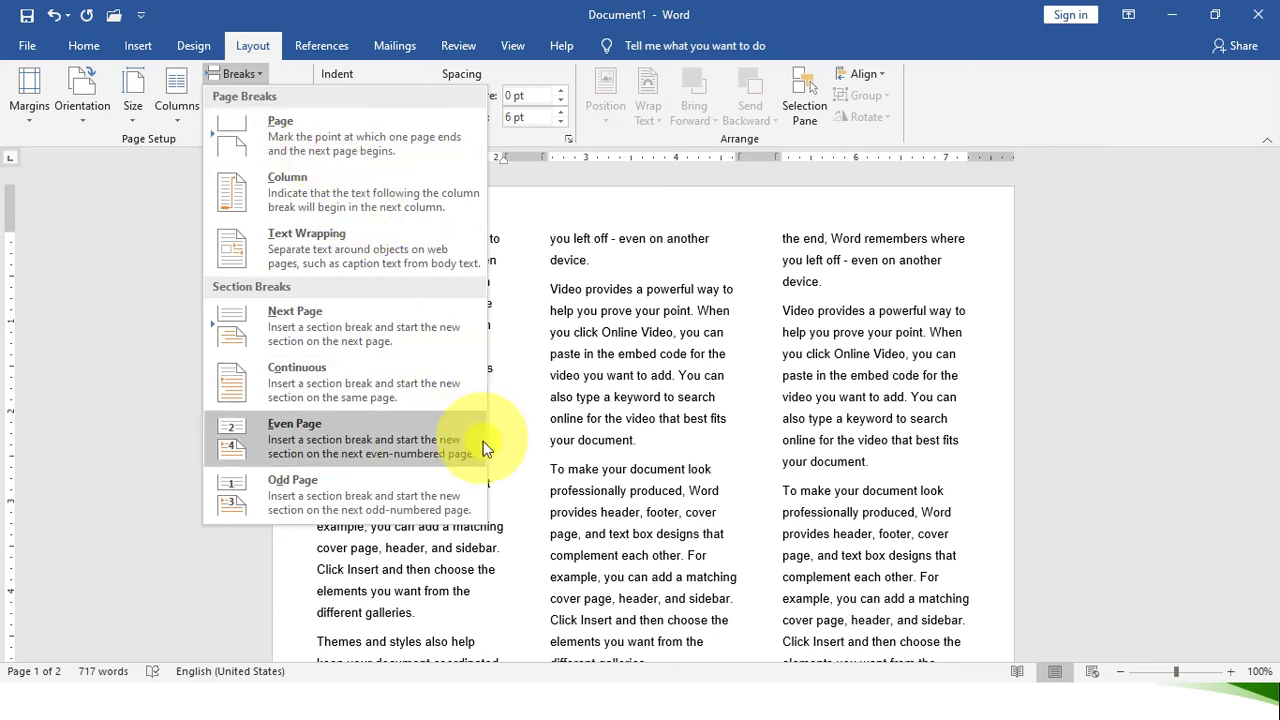
left_click(628, 533)
scroll(634, 520, "down", 10)
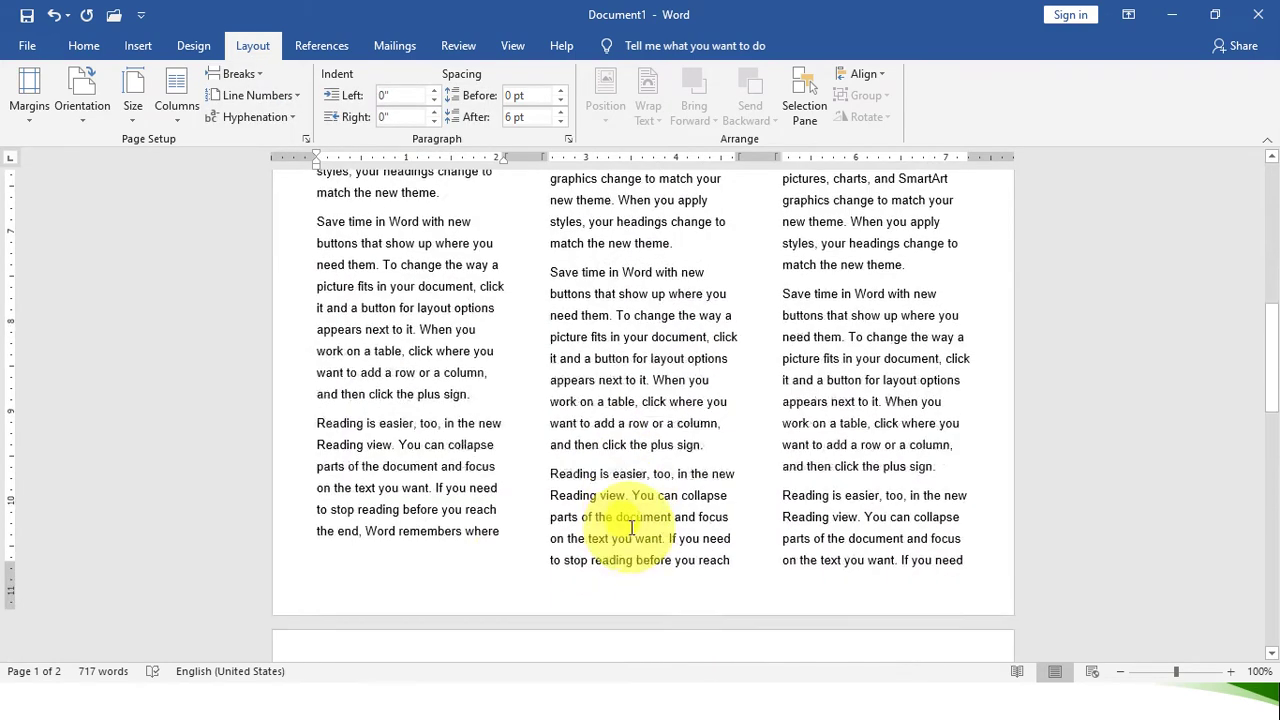
left_click(471, 386)
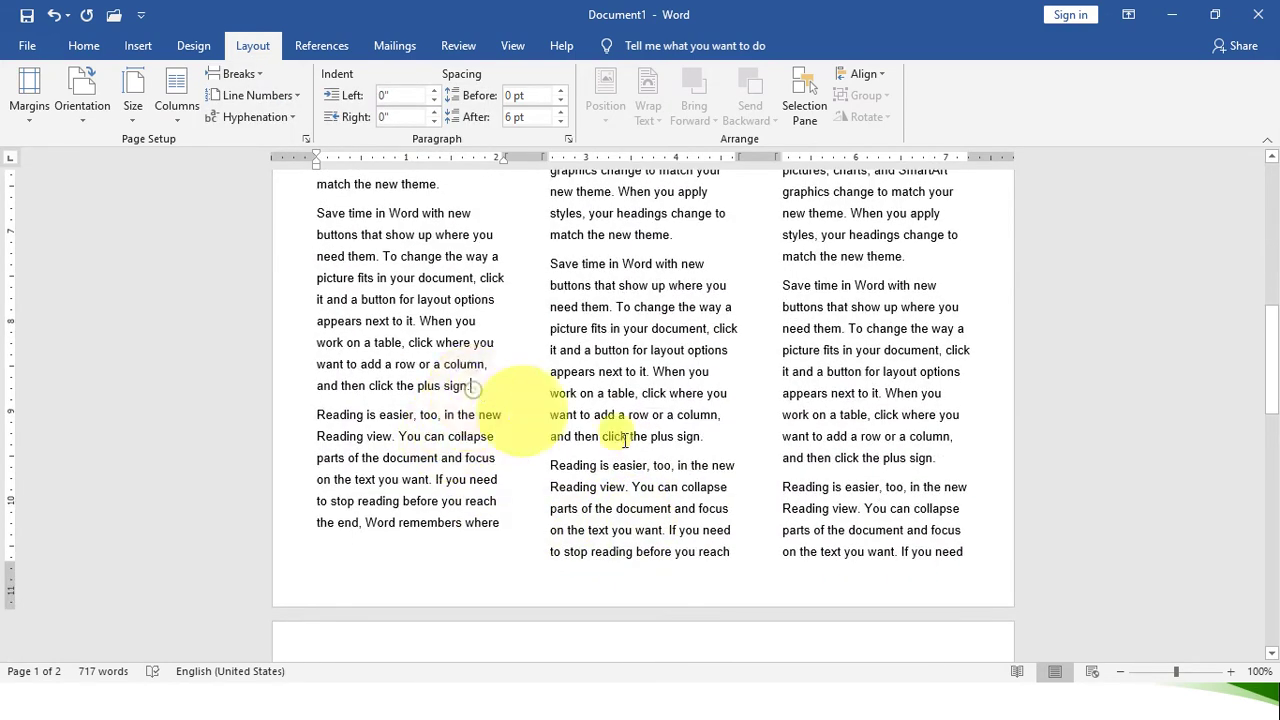
left_click(254, 74)
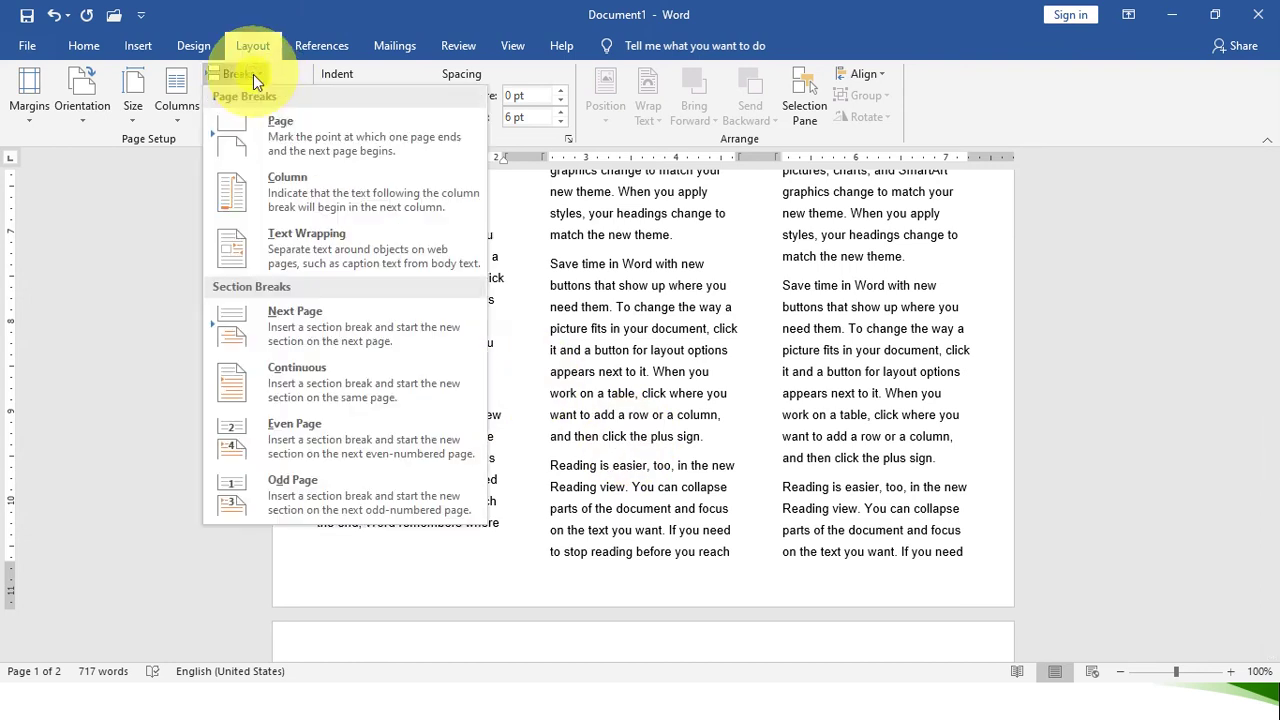
left_click(268, 118)
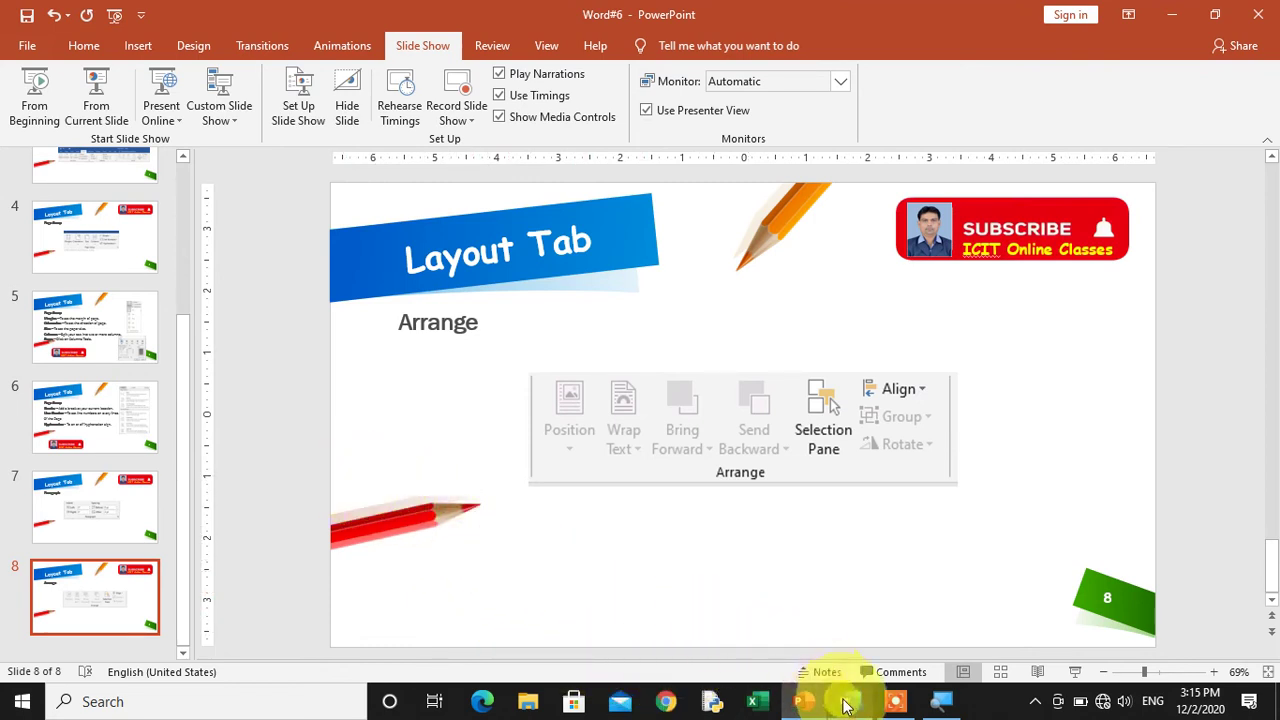
Switch back to Word and try Next Page and Even Page section breaks before the "Reading is easier" paragraph on the second page
left_click(846, 703)
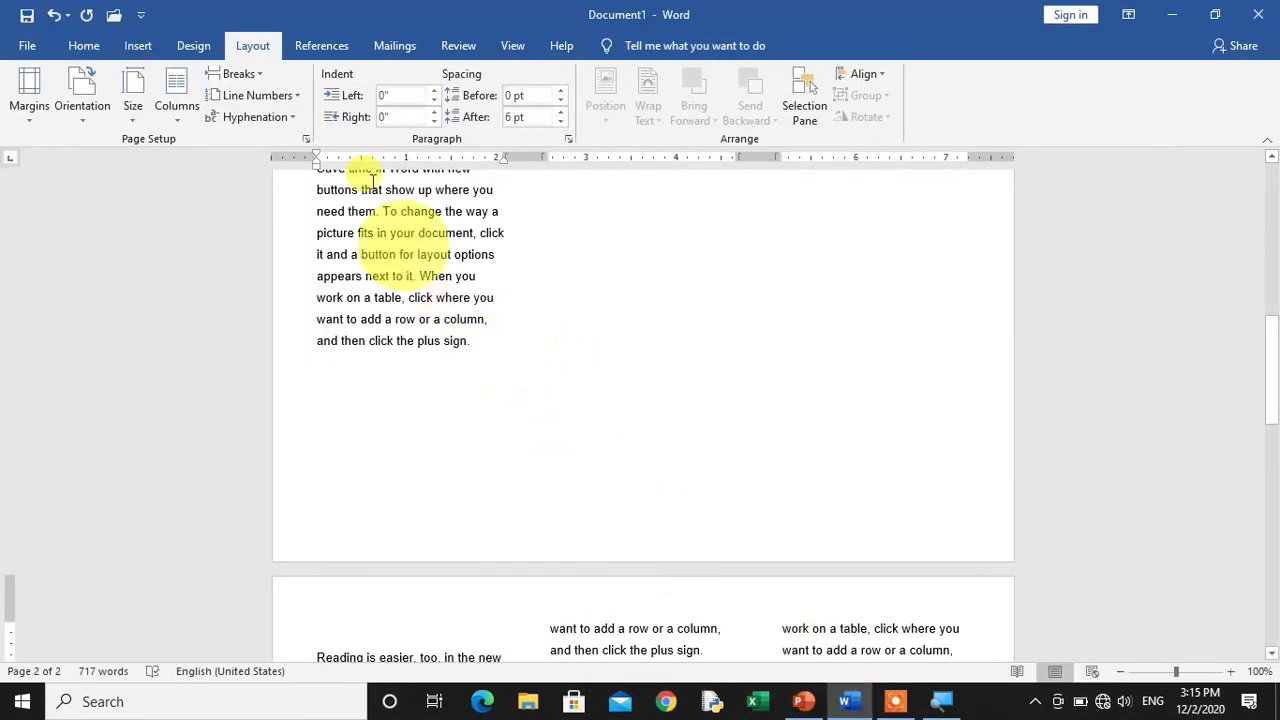
left_click(265, 80)
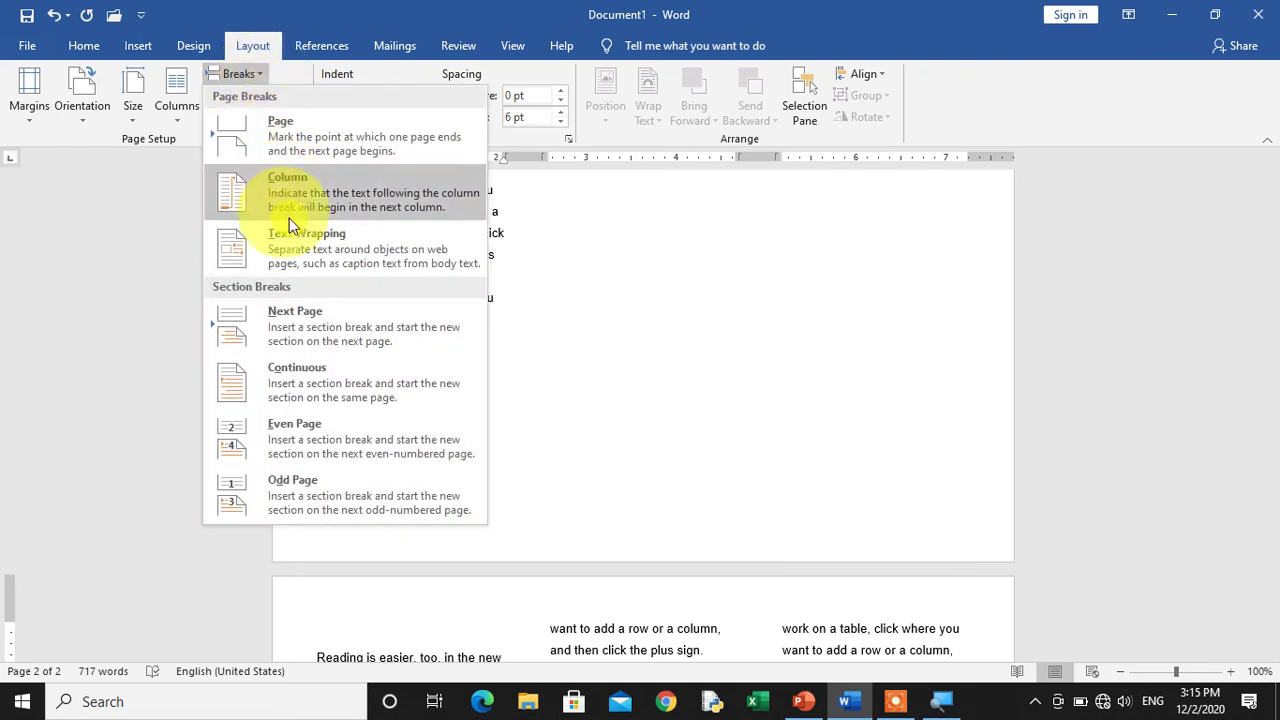
left_click(340, 314)
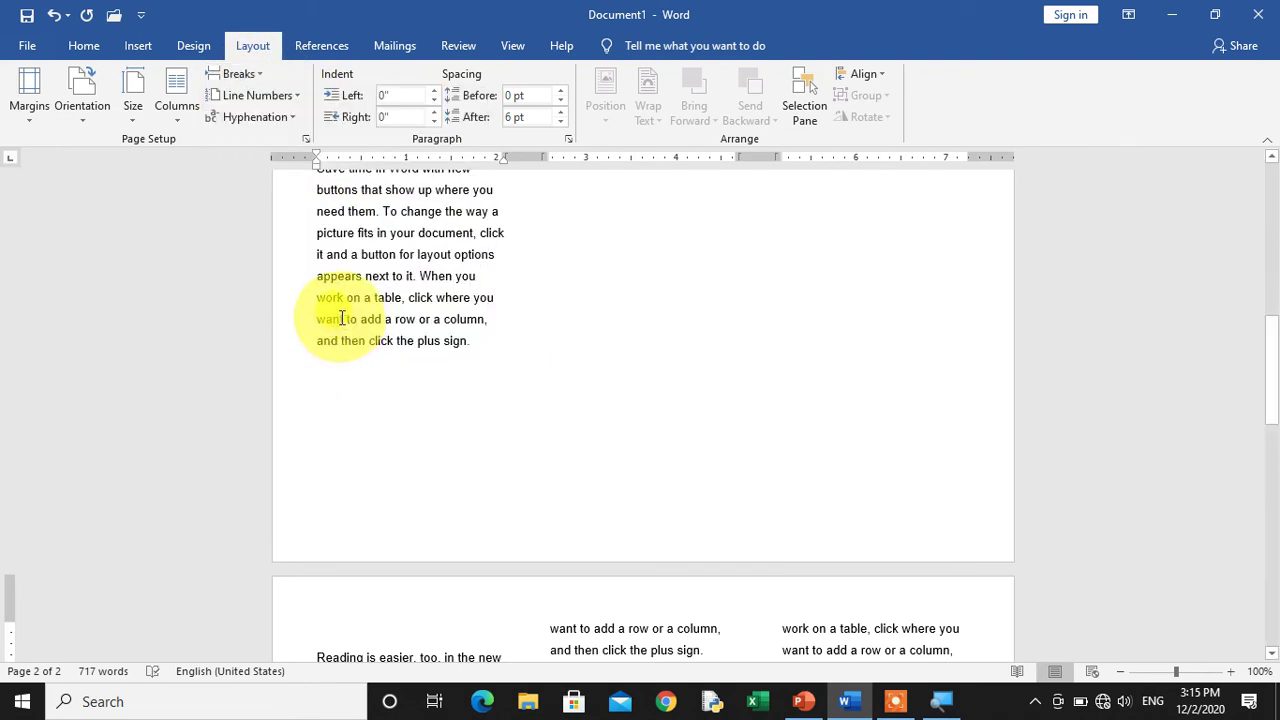
left_click(251, 73)
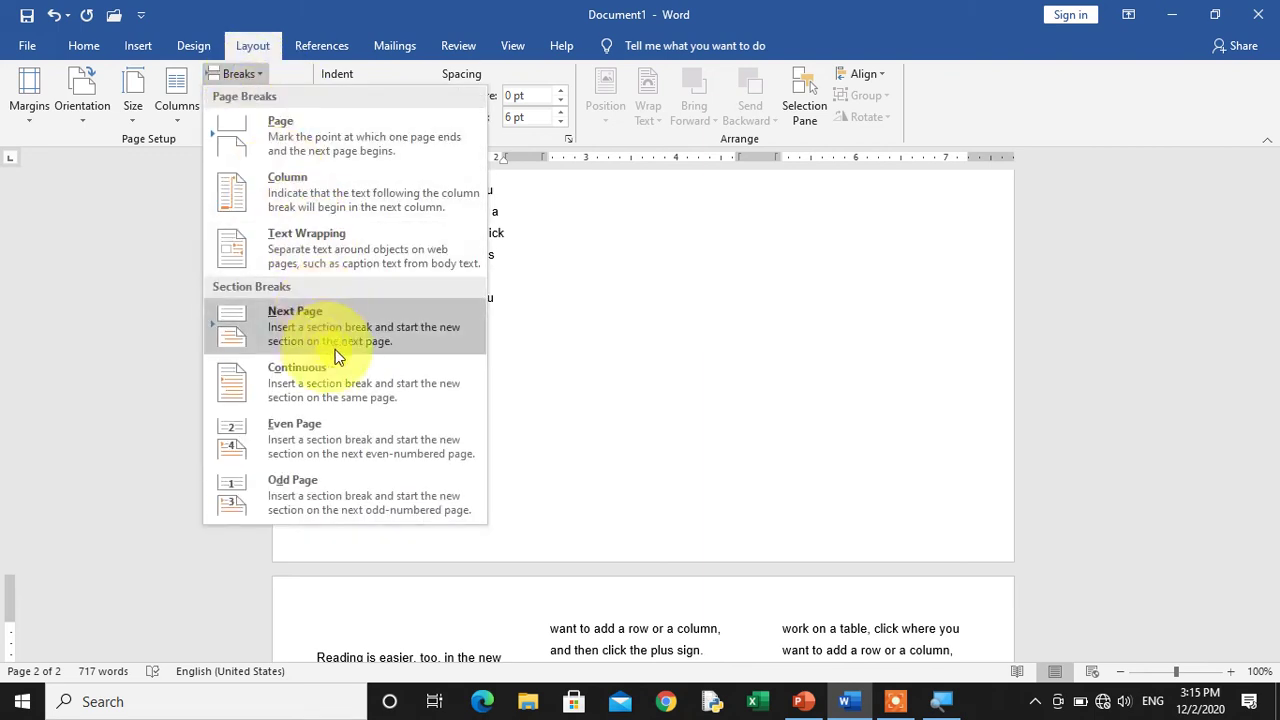
left_click(346, 427)
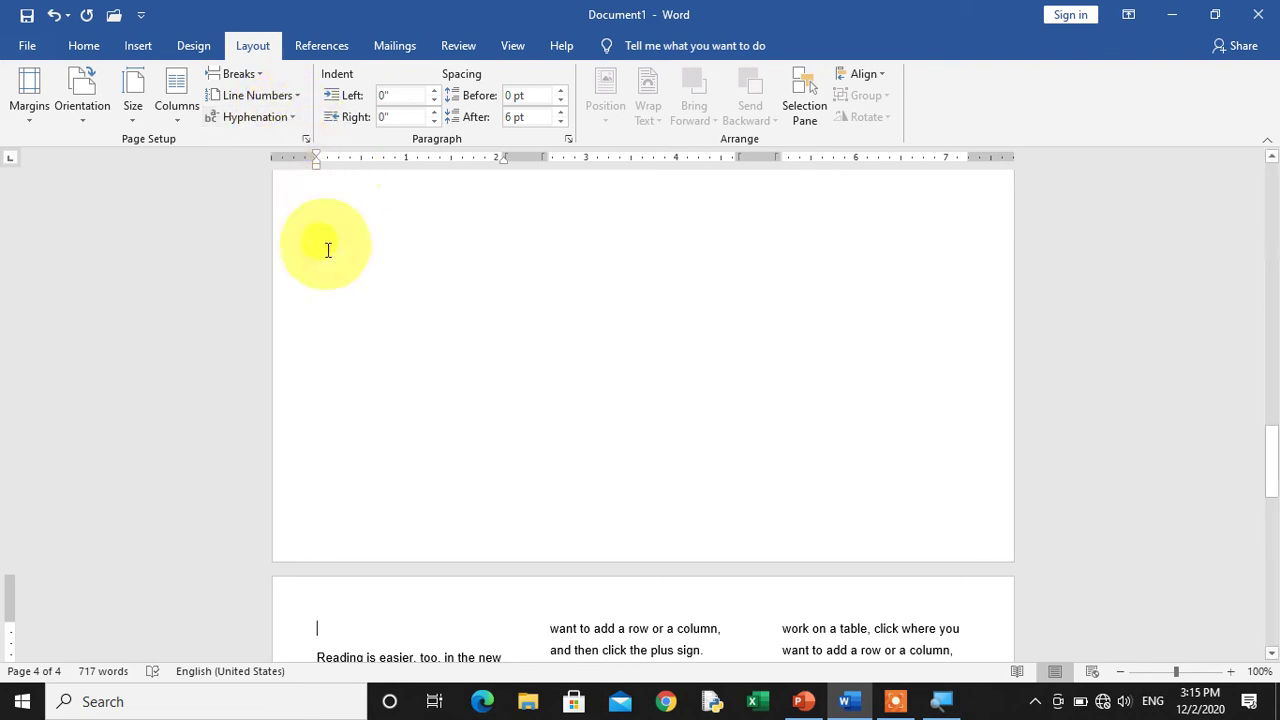
scroll(465, 436, "down", 7)
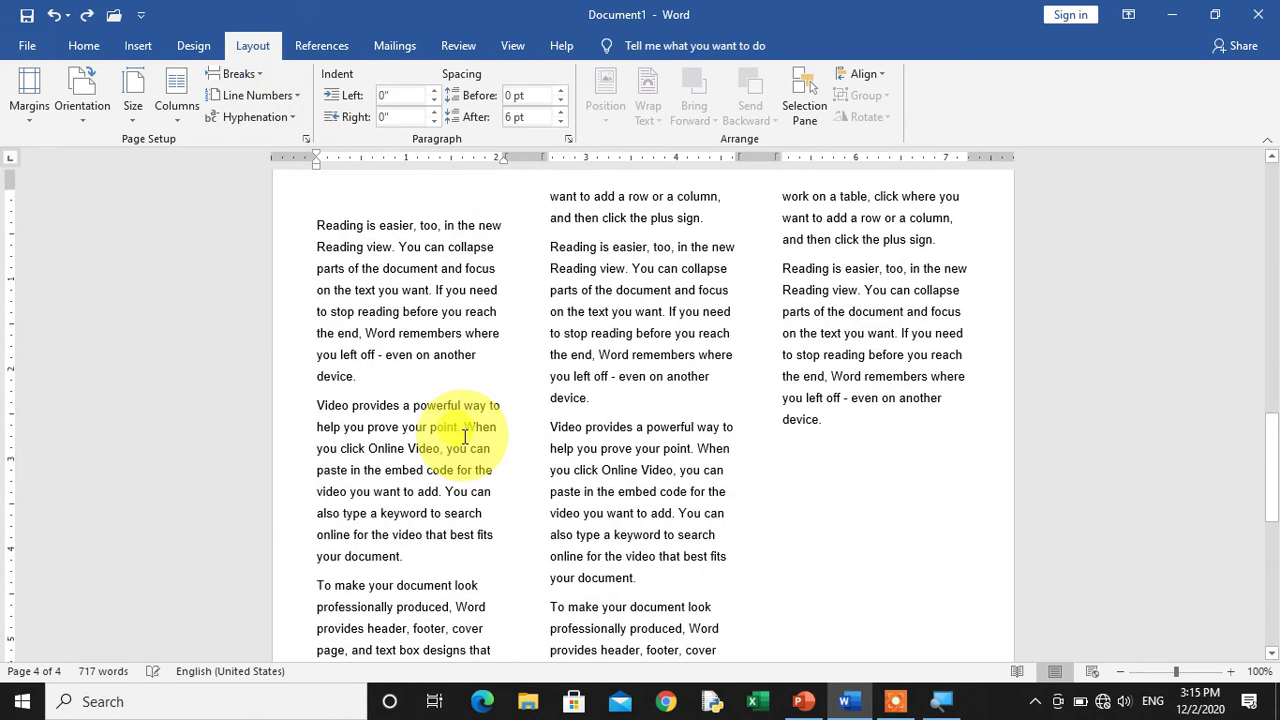
Undo the section and page breaks, the sample text and the three-column layout until the document is a blank single-column page
scroll(465, 436, "up", 3)
scroll(463, 434, "up", 10)
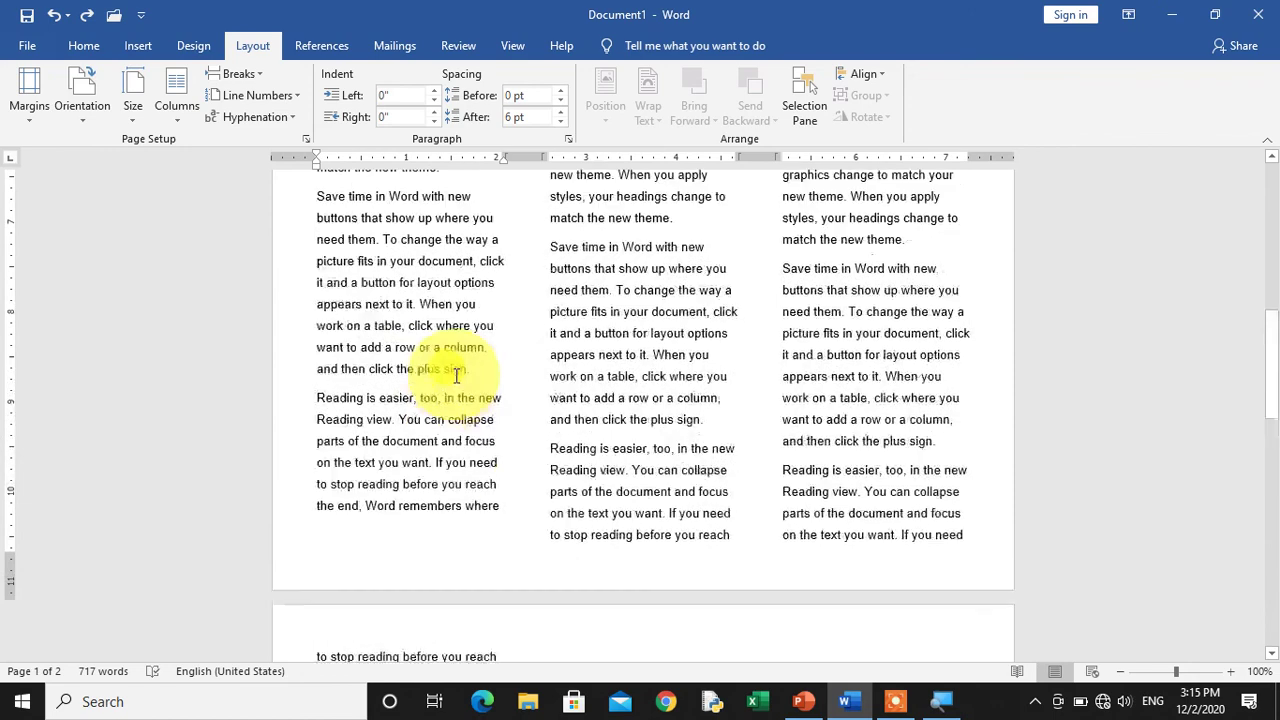
scroll(456, 375, "up", 3)
key("ctrl+z")
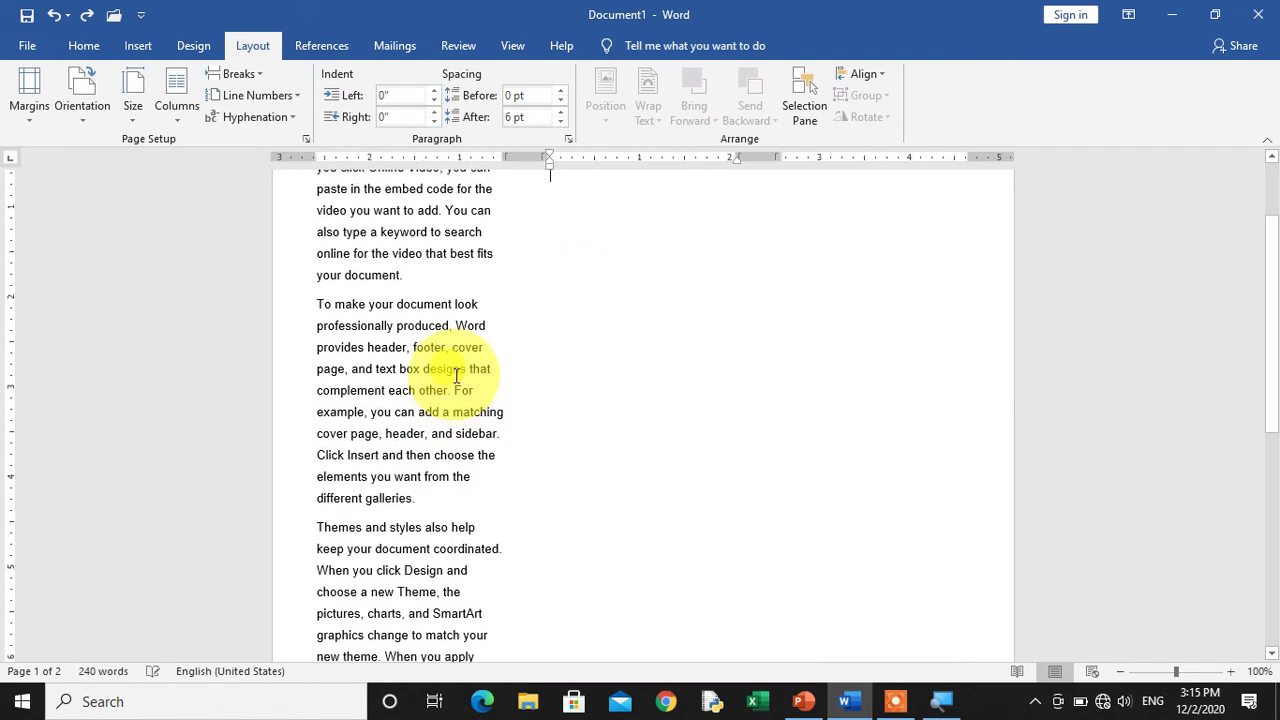
key("ctrl+z")
key("ctrl+z")
key("ctrl+z")
key("ctrl+z")
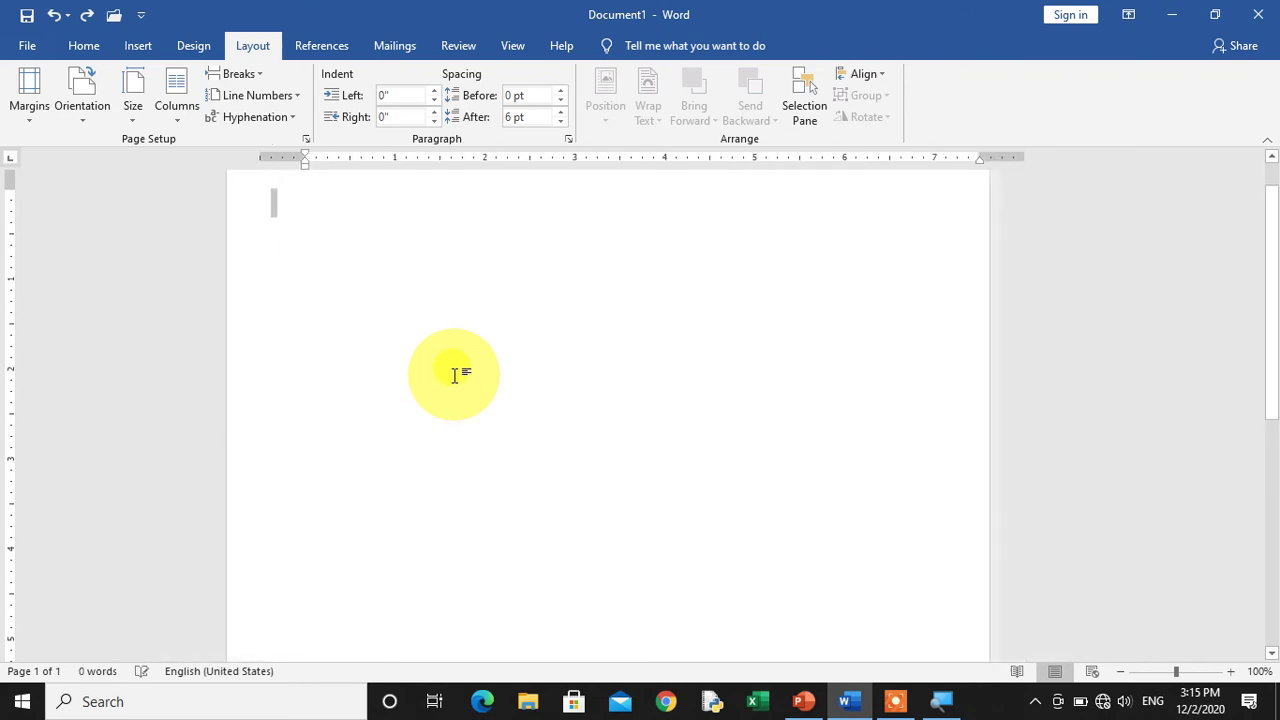
key("ctrl+z")
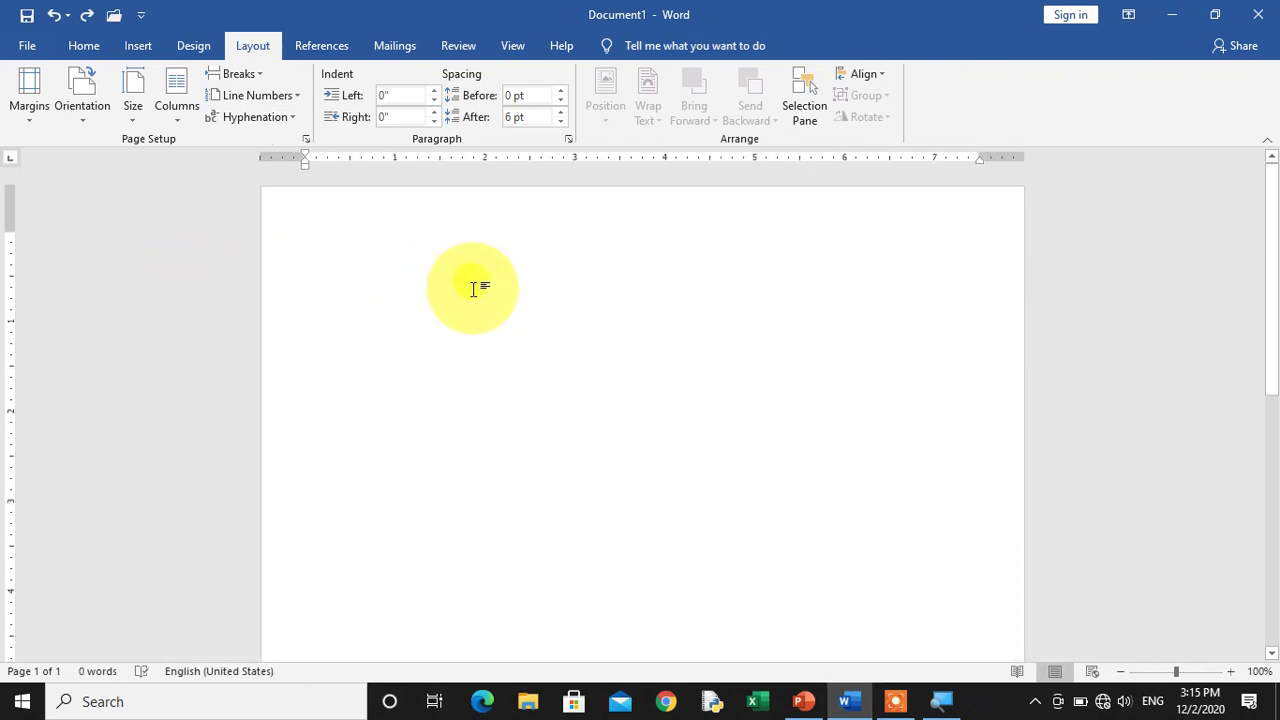
Fill the first line with random filler words ending in "gg Examination" and turn on automatic hyphenation
type("flskdjdf")
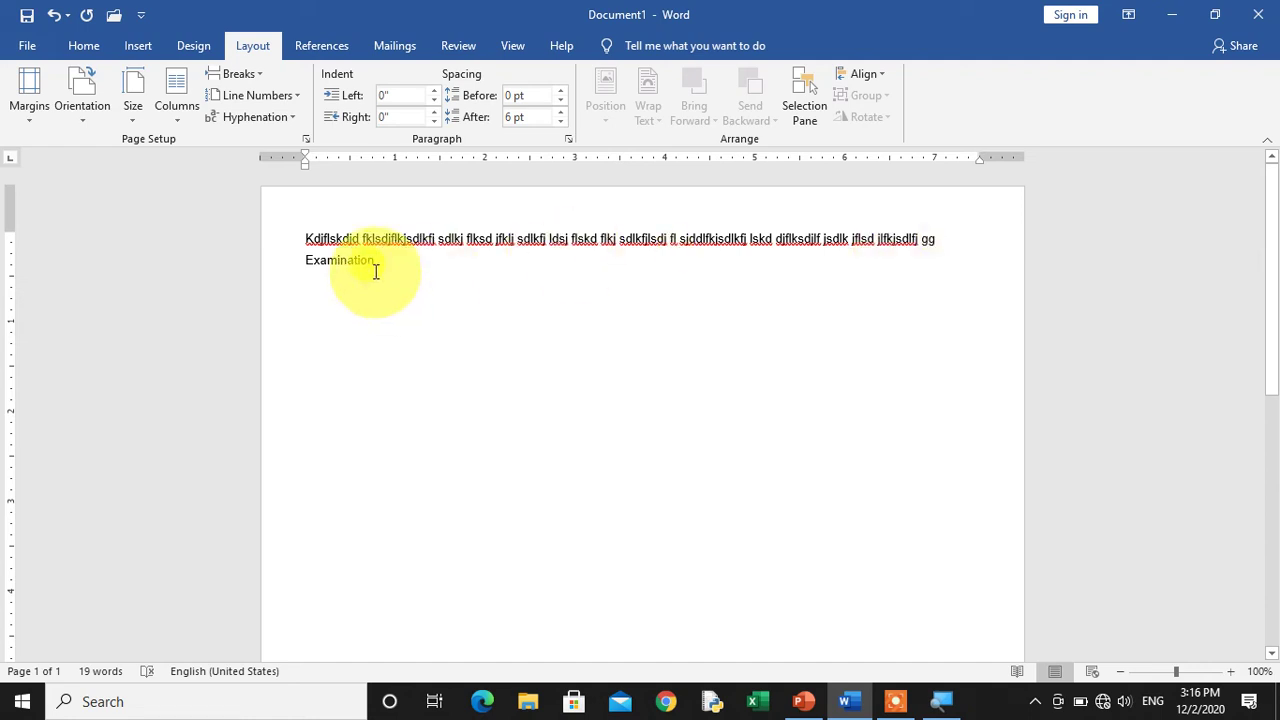
left_click(290, 124)
left_click(290, 165)
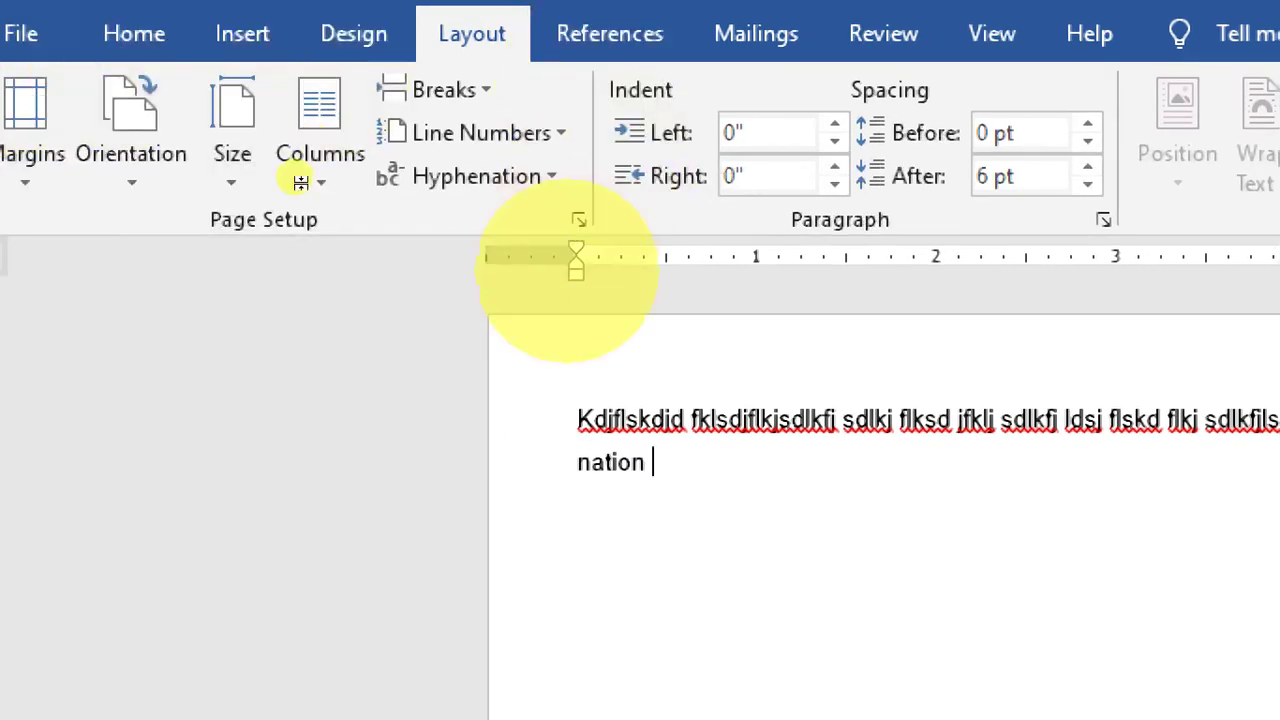
Try continuous line numbering on the text and set line numbers back to None
left_click(497, 136)
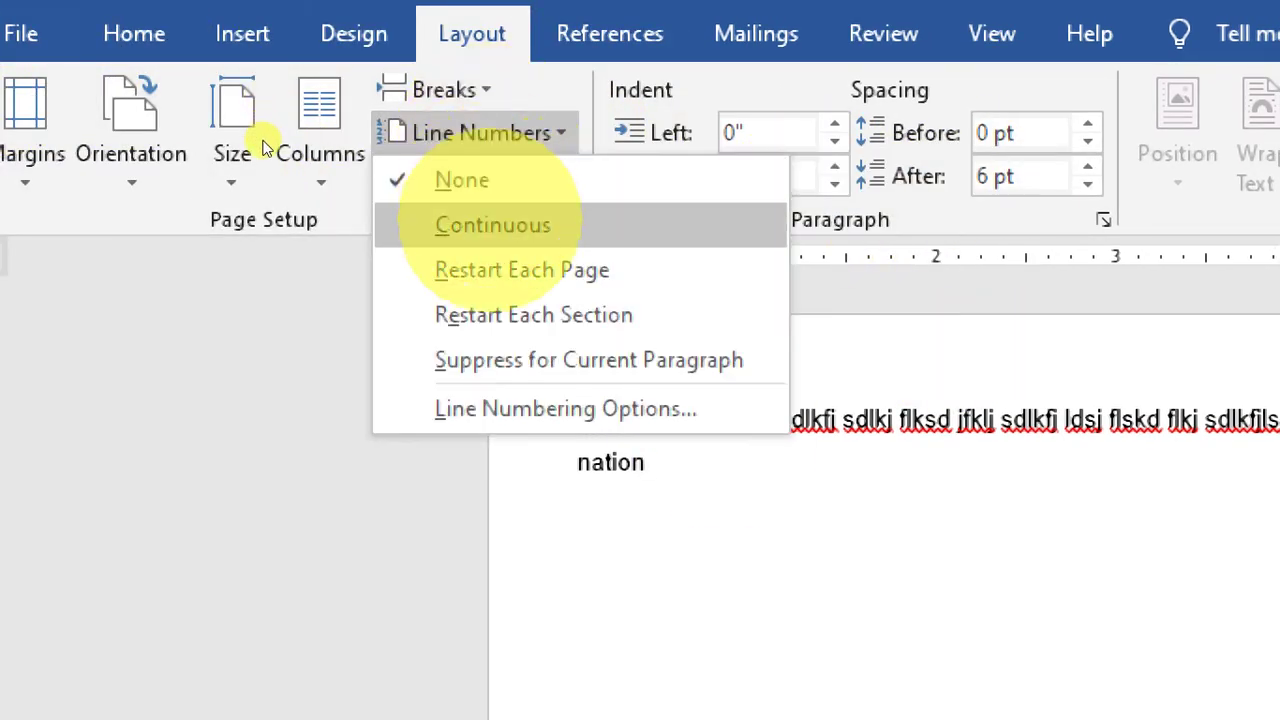
left_click(492, 225)
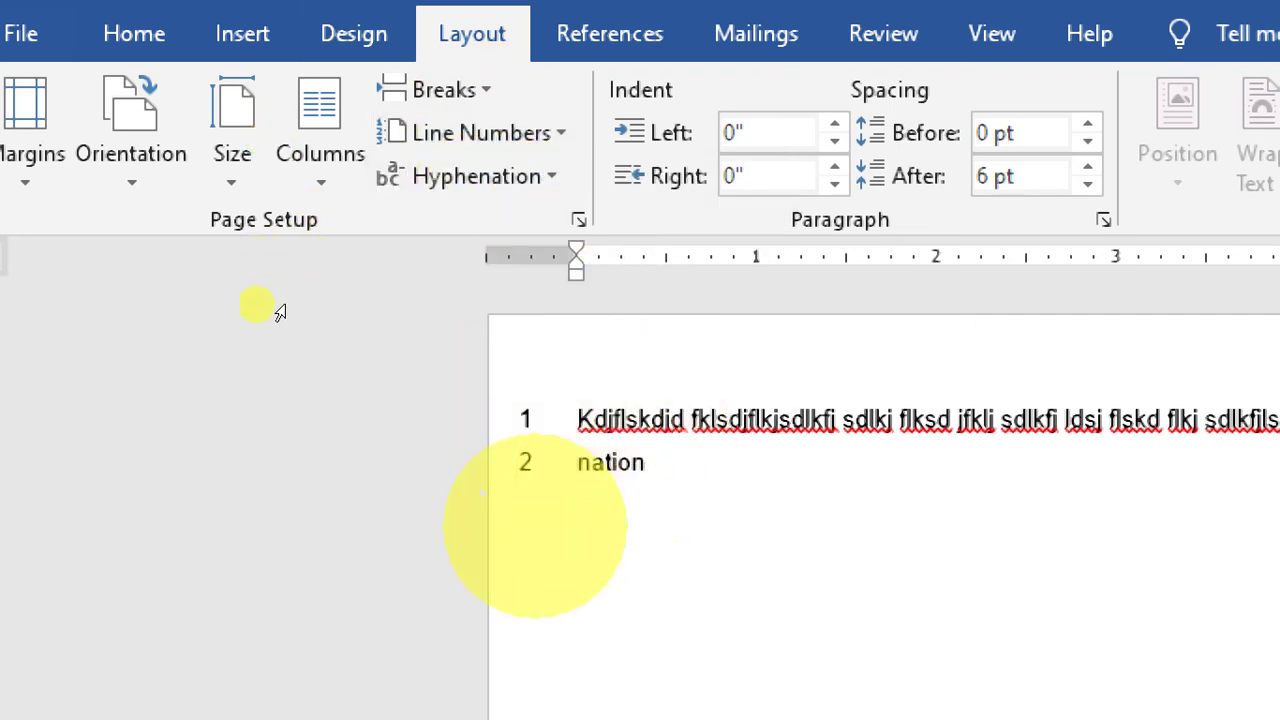
left_click(480, 133)
left_click(462, 180)
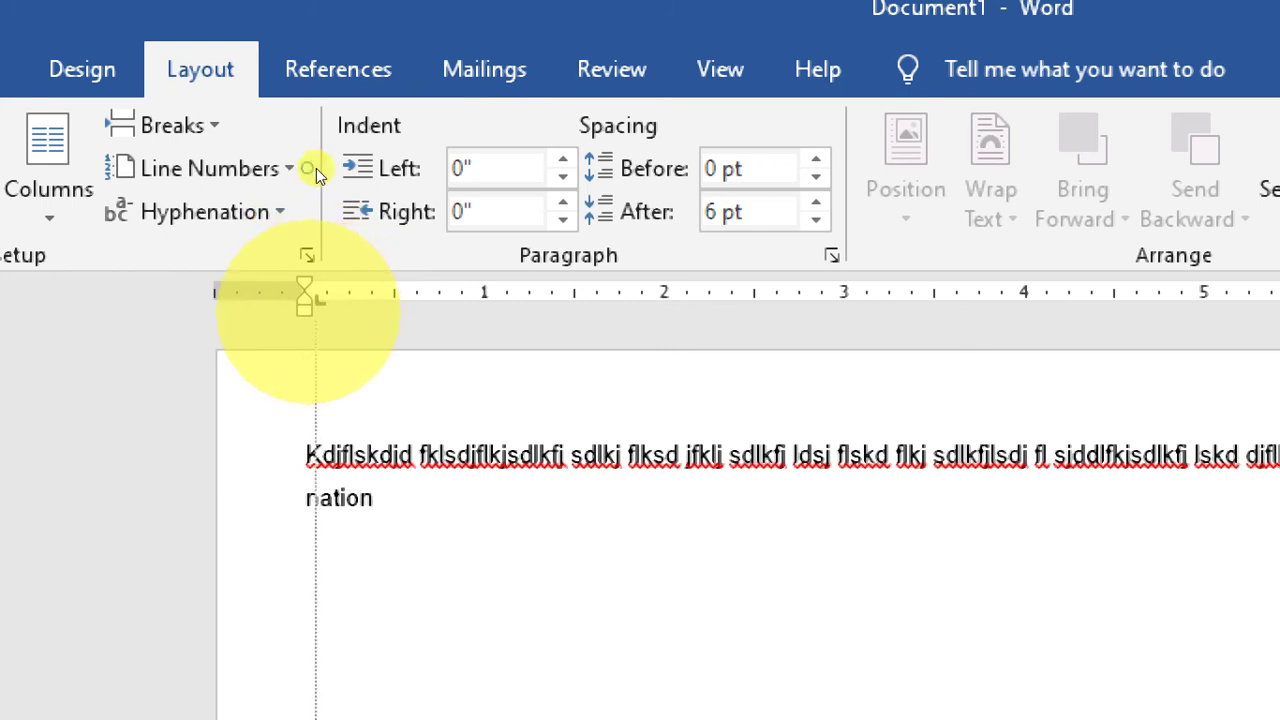
mouse_move(304, 298)
left_mouse_down()
mouse_move(426, 300)
mouse_move(293, 300)
mouse_move(304, 300)
left_mouse_up()
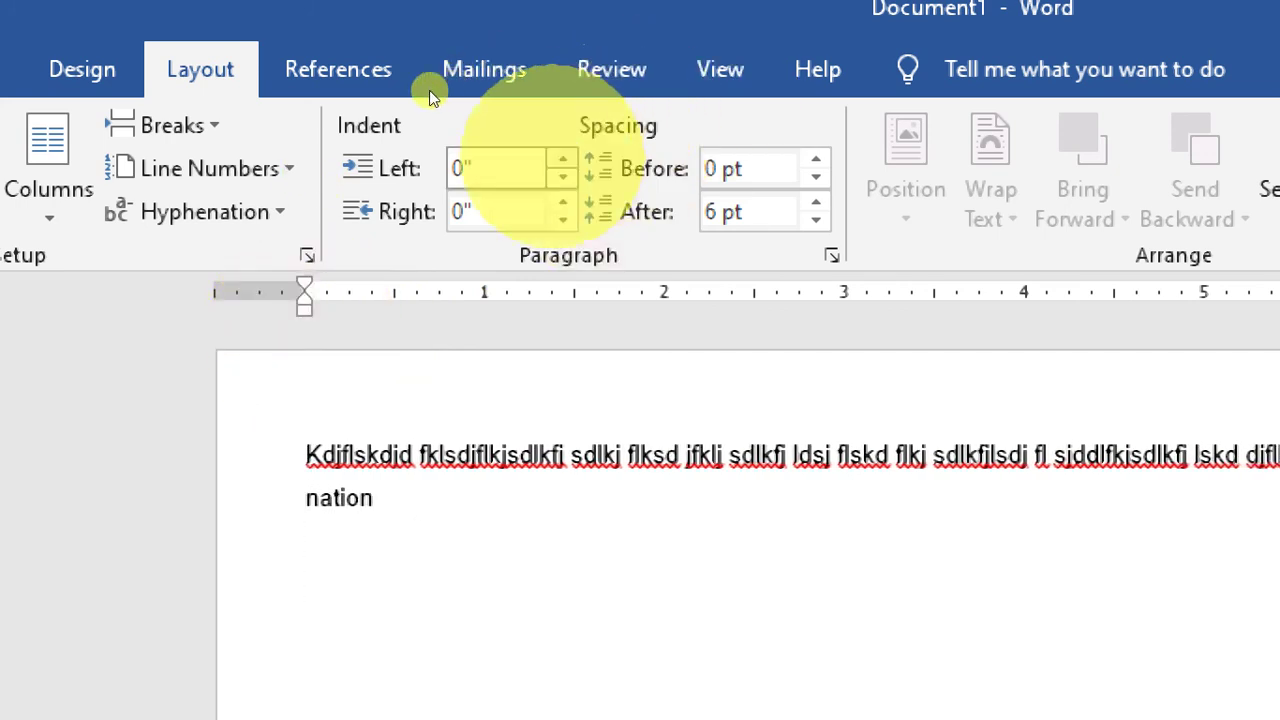
Set the paragraph's left and right indents to 0.3" and its spacing to 12 pt before and 0 pt after
triple_click(562, 159)
triple_click(562, 203)
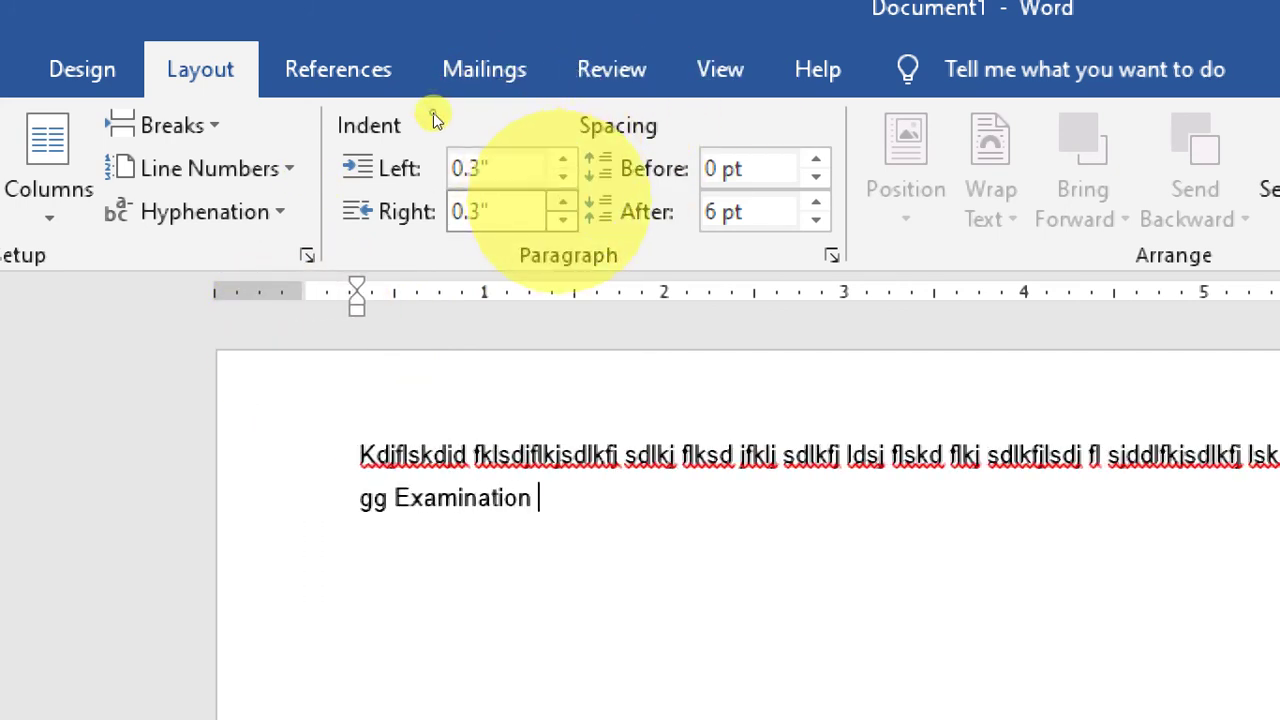
left_click(816, 160)
left_click(816, 160)
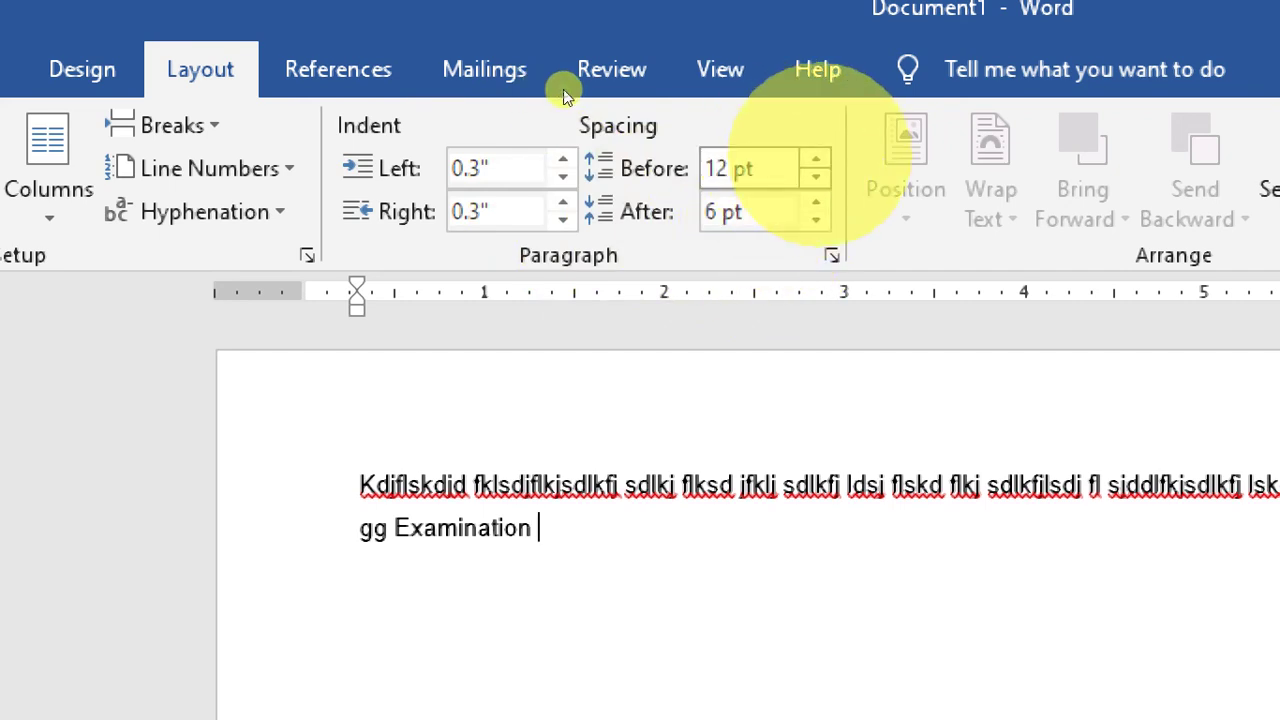
left_click(816, 220)
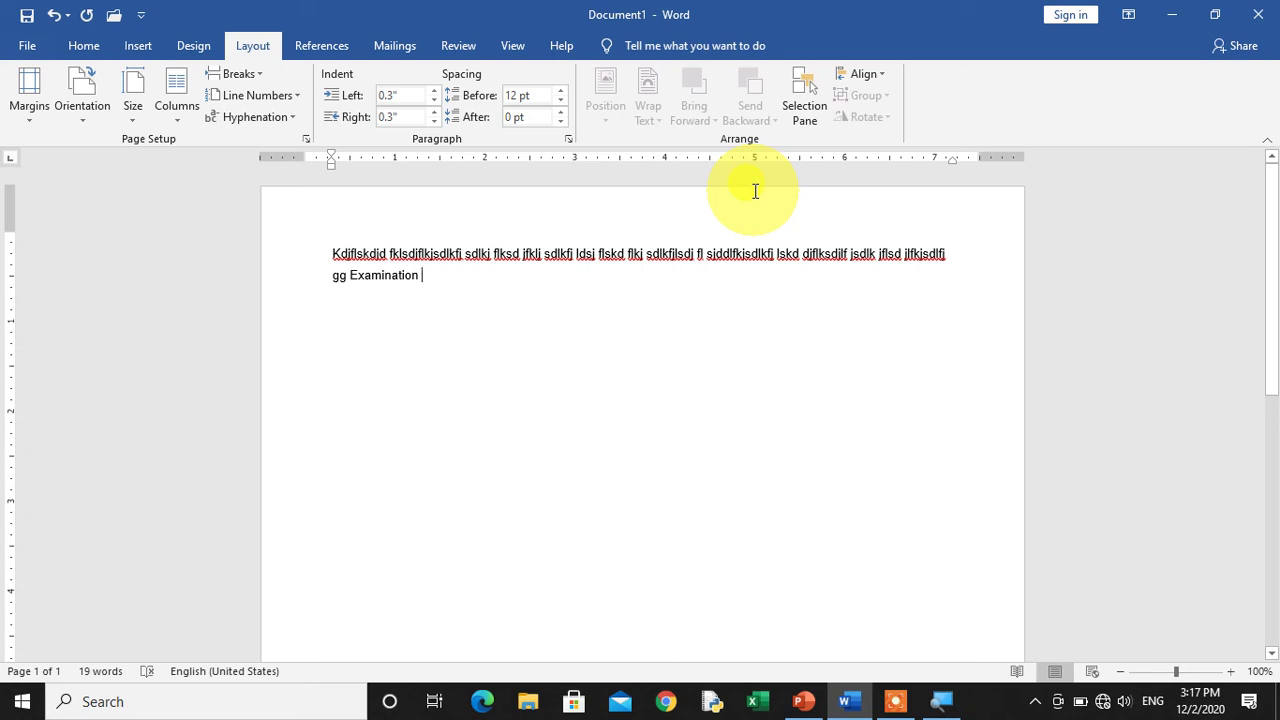
Replace all the filler text with sample paragraphs generated by =rand()
type("=rand(")
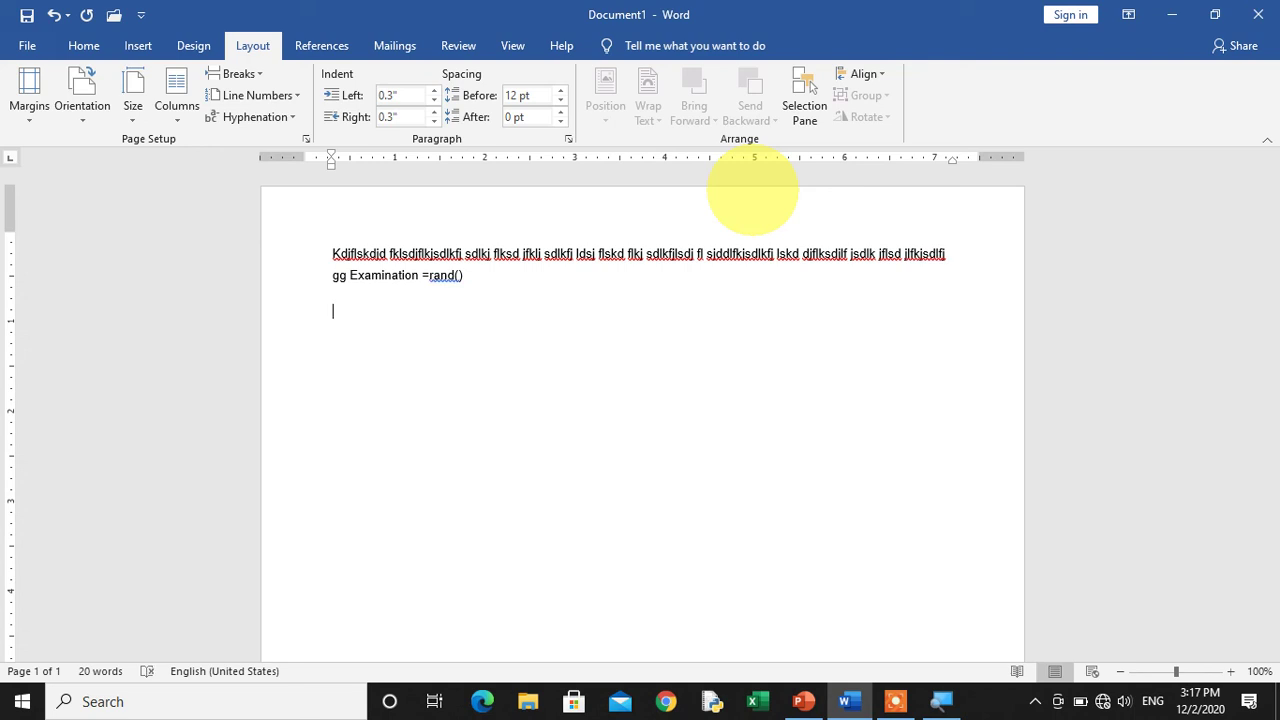
key("ctrl+a")
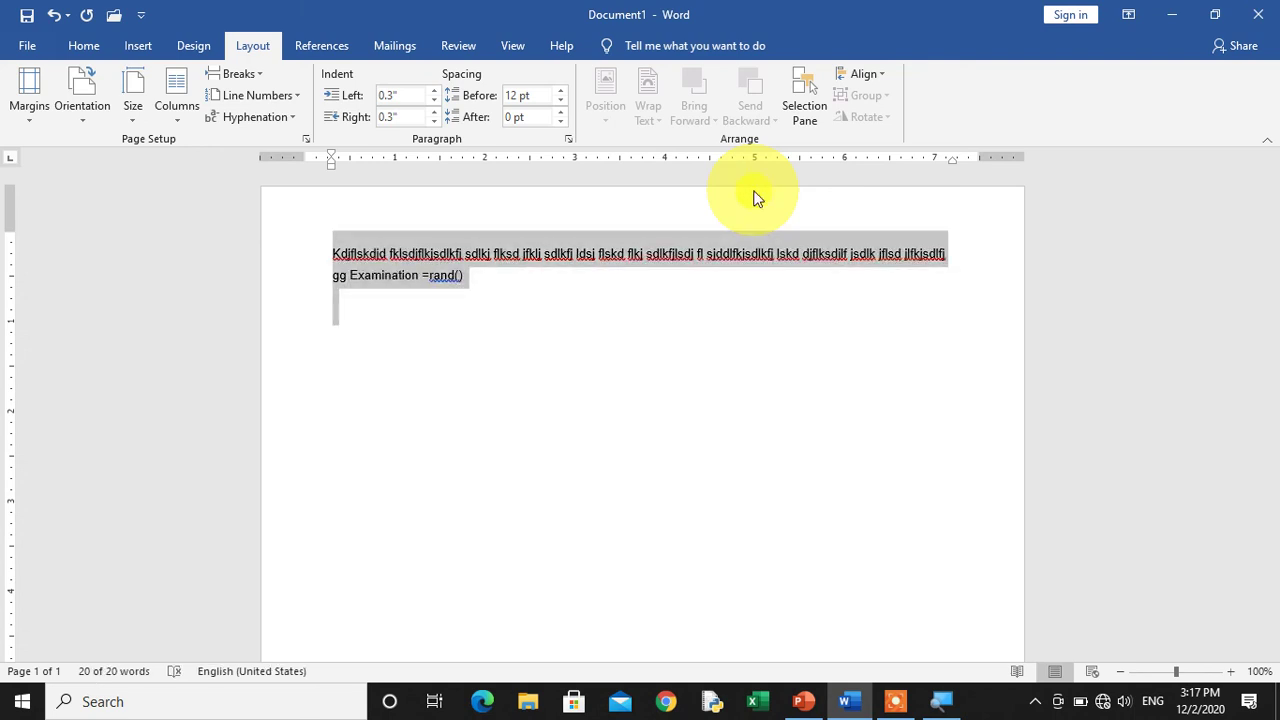
type("=rand")
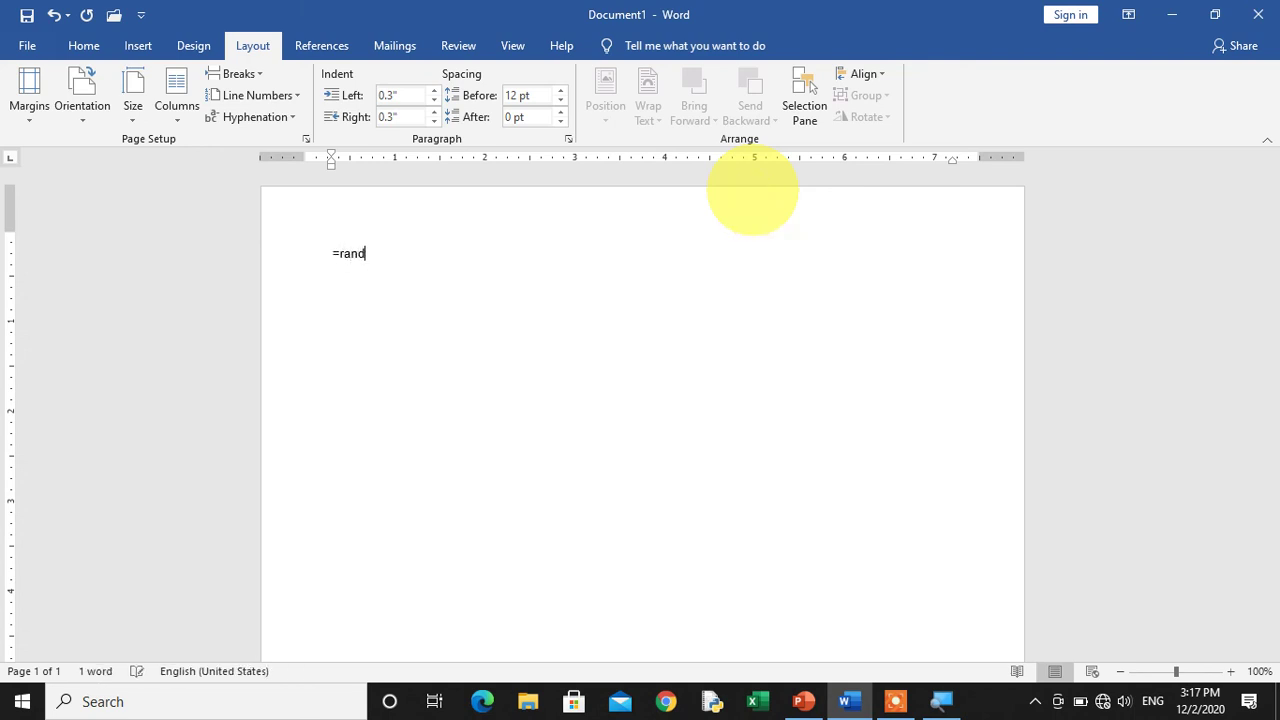
type("()")
key("Return")
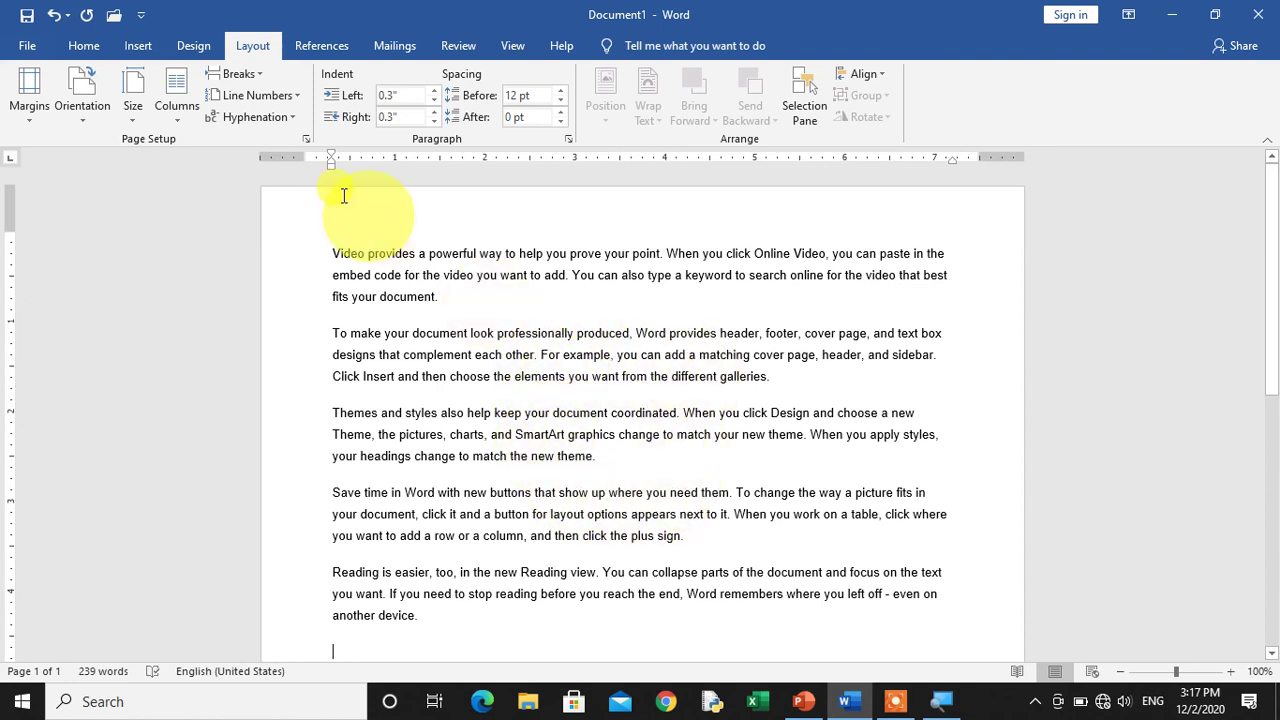
Draw a text box about 1.57" high and 1.8" wide over the middle paragraphs and fill it with random filler text
left_click(151, 52)
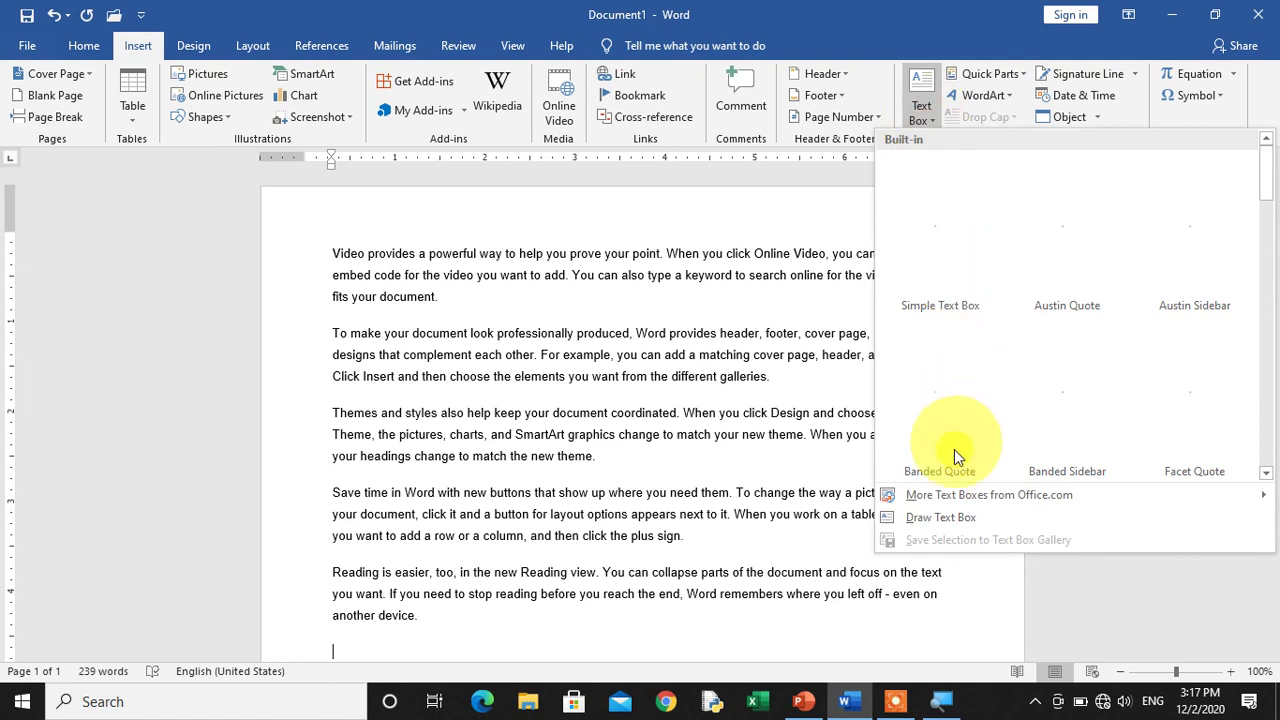
left_click(926, 521)
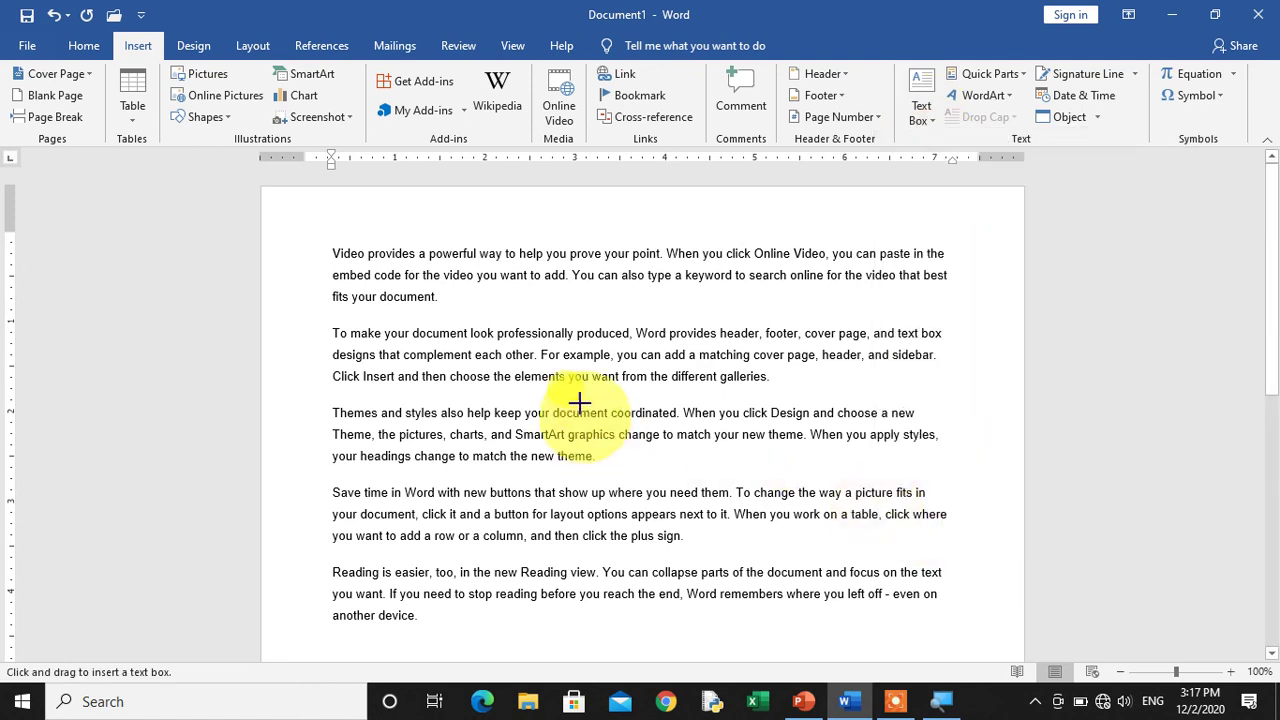
mouse_move(526, 341)
left_mouse_down()
mouse_move(608, 443)
mouse_move(687, 480)
left_mouse_up()
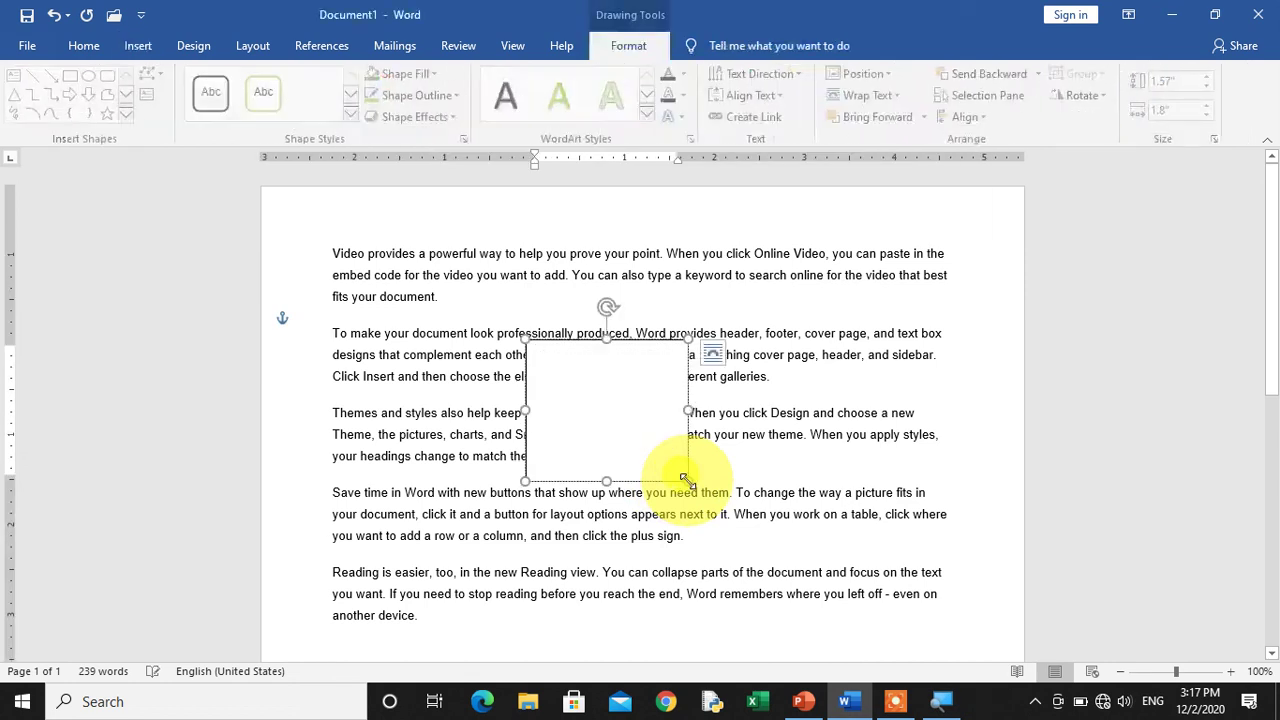
type("kfjl gldfkj glkdfj glkdjf")
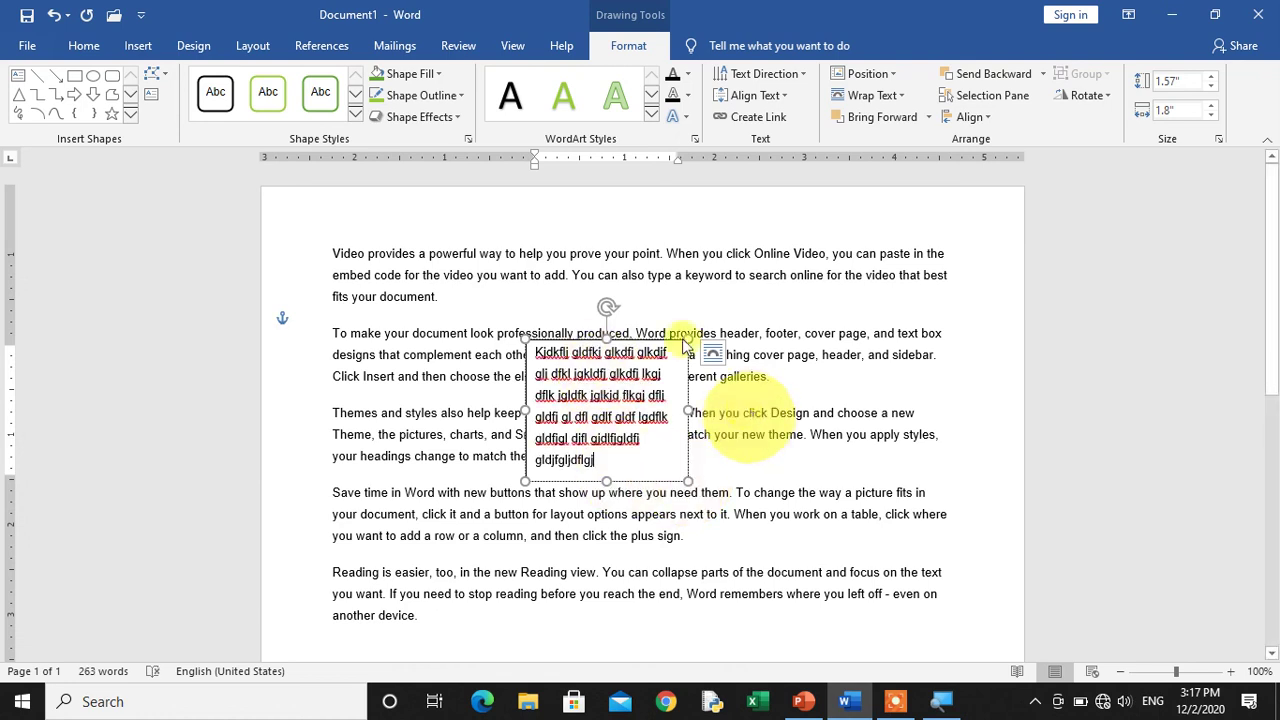
Position the text box at the page's top left with square text wrapping and deselect it
left_click(253, 55)
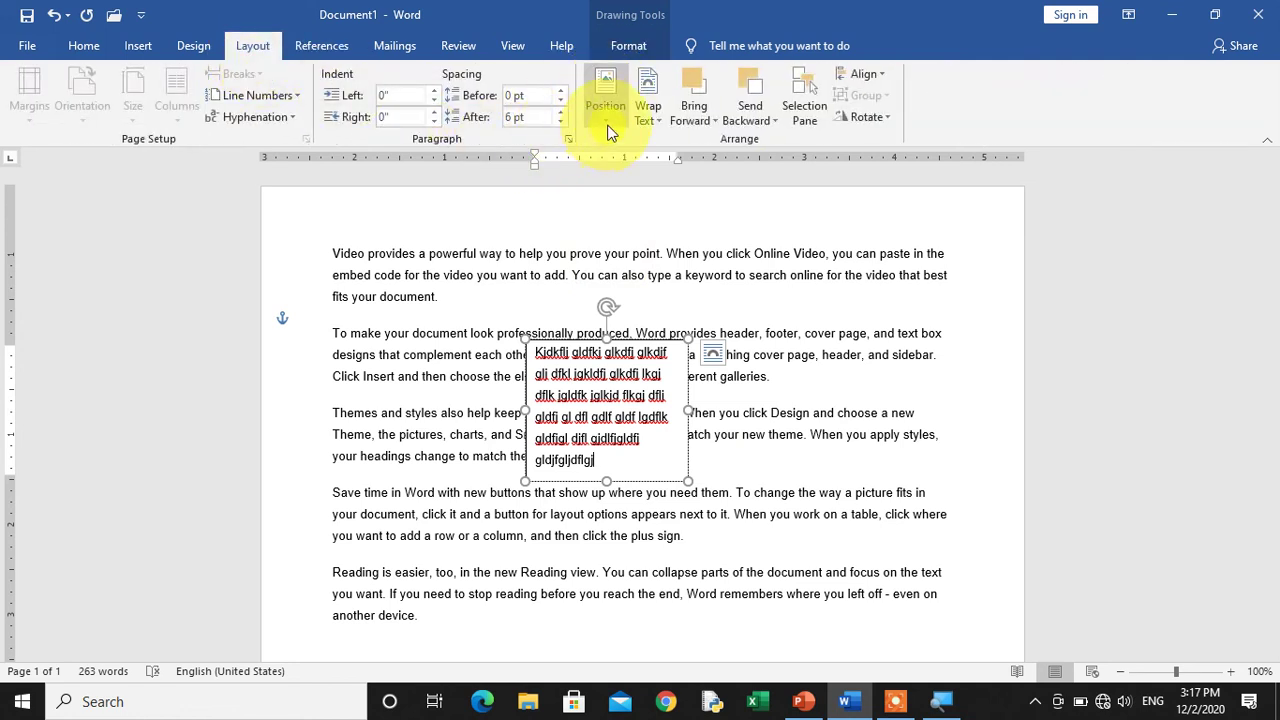
left_click(607, 118)
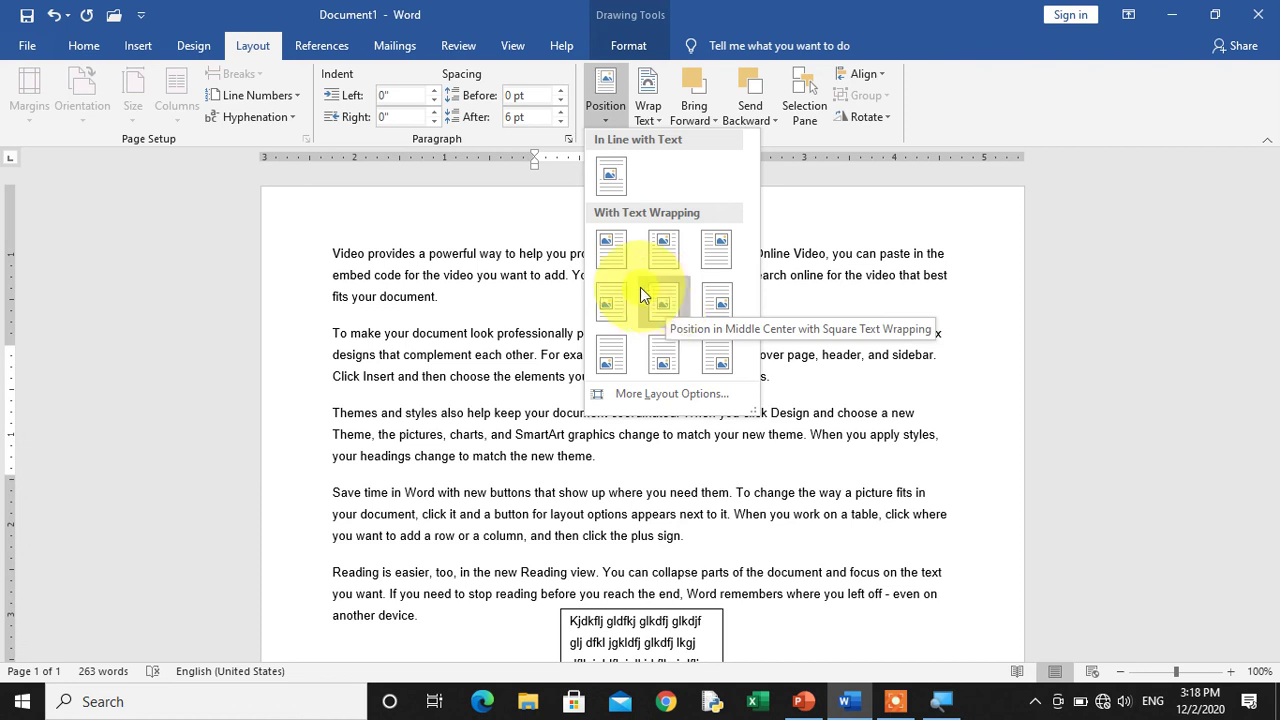
left_click(620, 246)
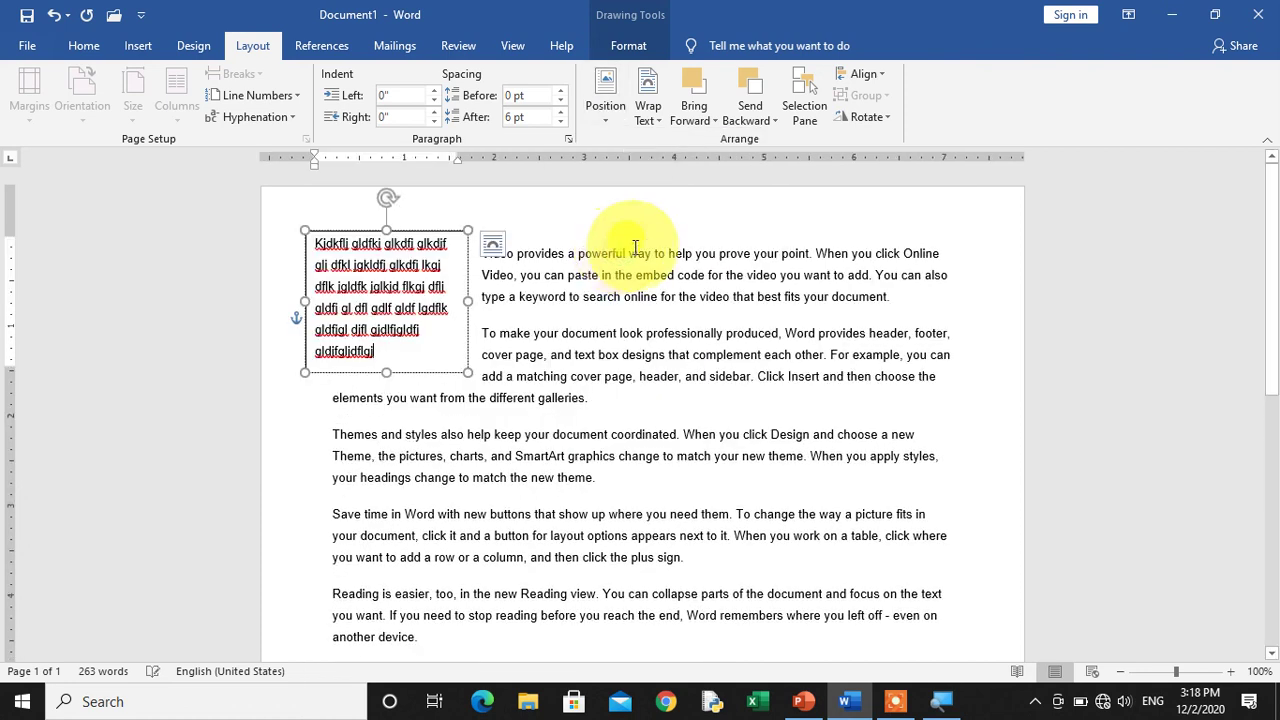
left_click(680, 354)
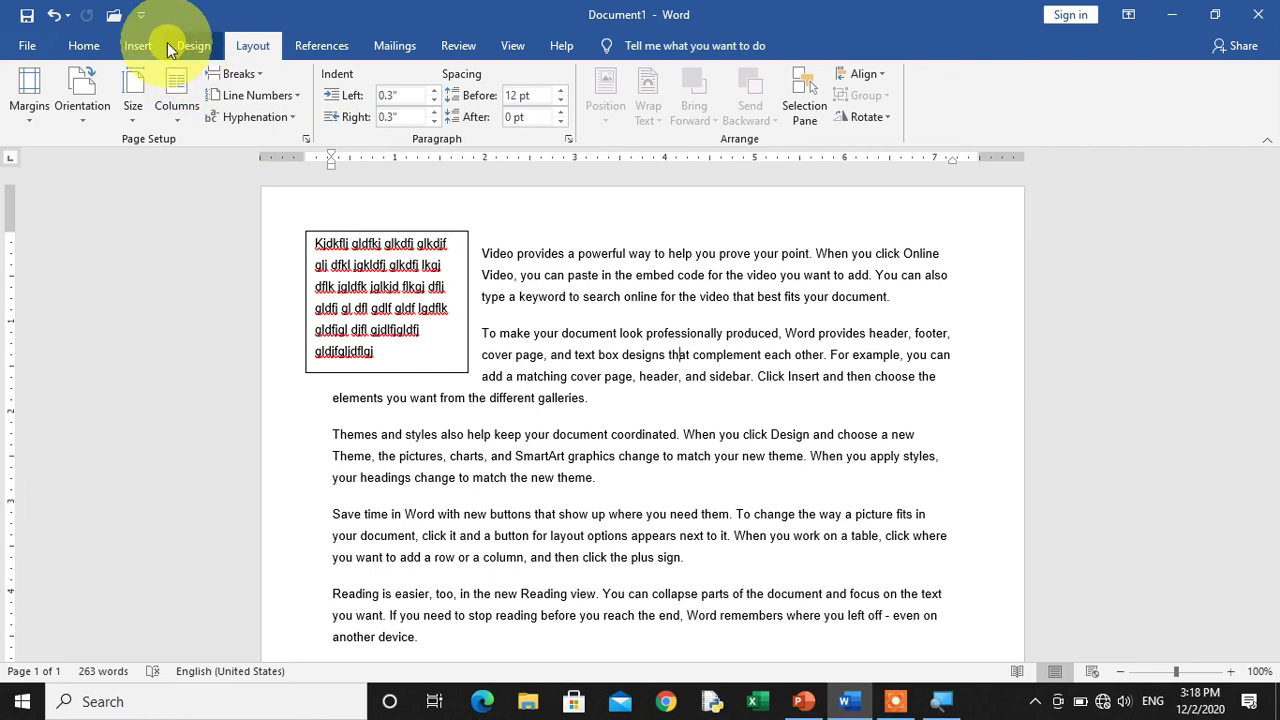
Delete all document content and draw a snipped single-corner rectangle about 1.73" high and 1.77" wide, moved slightly down and right on the page
key("ctrl+a")
key("Delete")
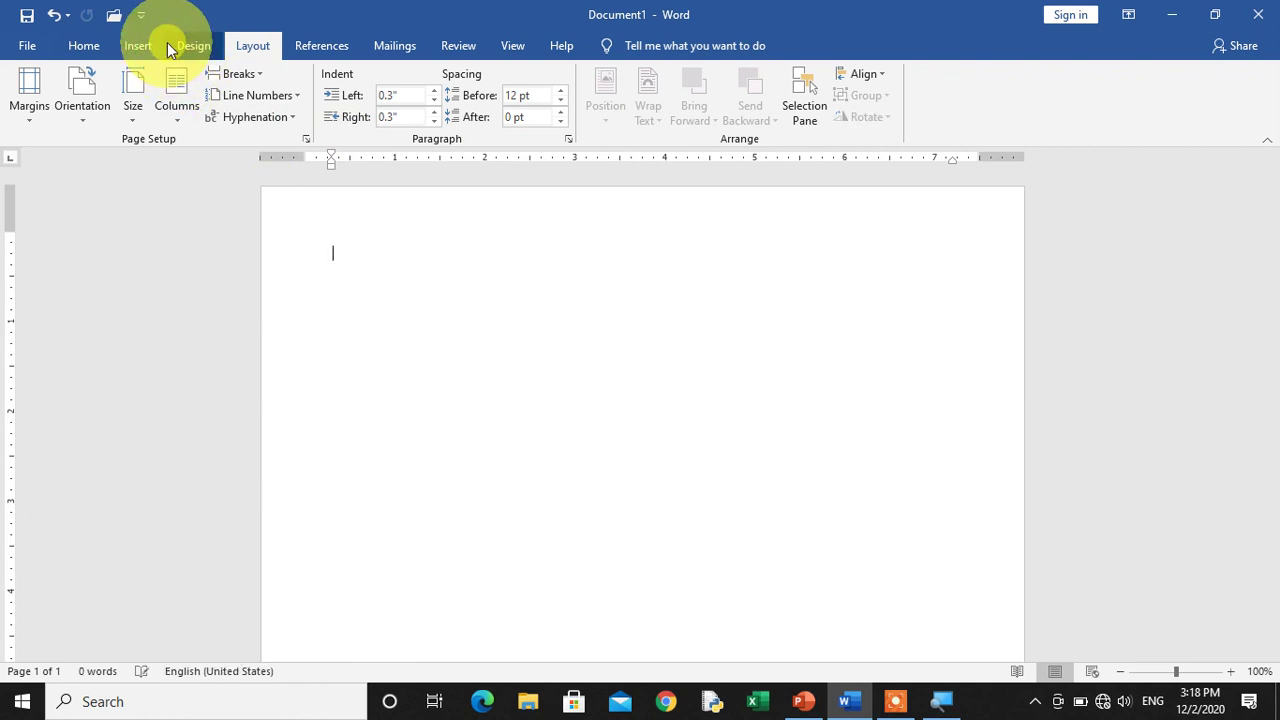
left_click(130, 46)
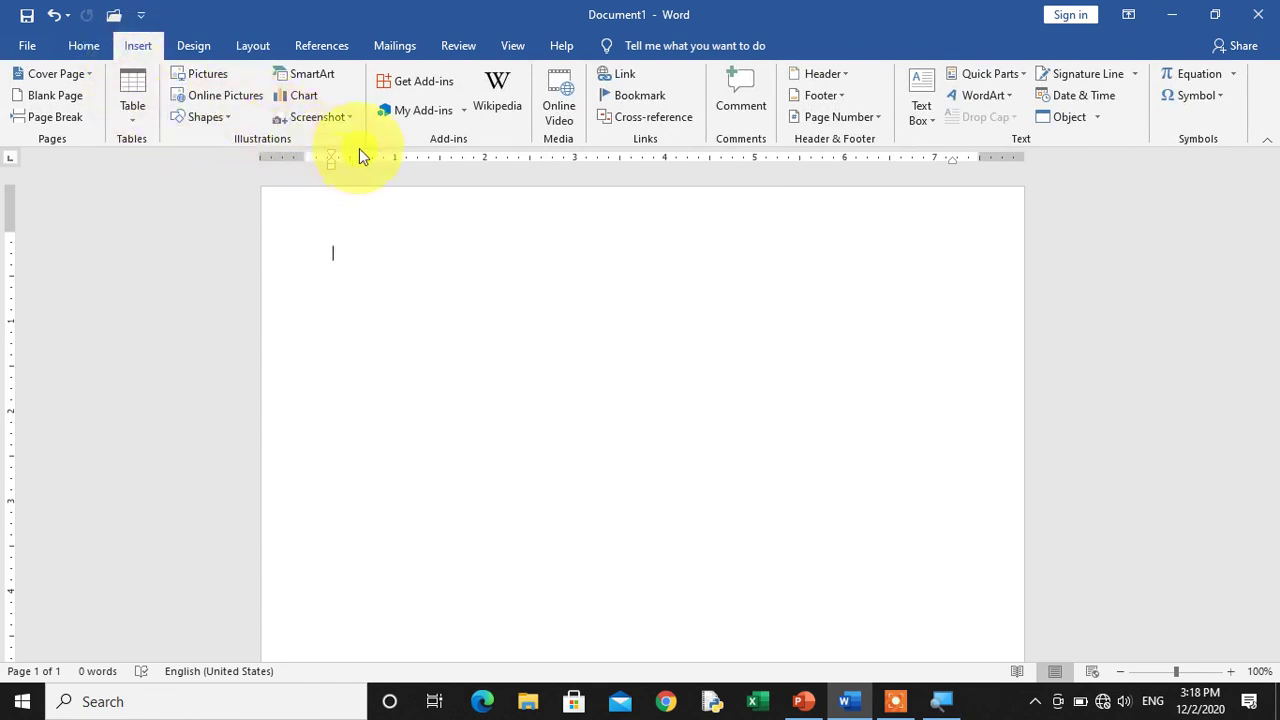
left_click(227, 121)
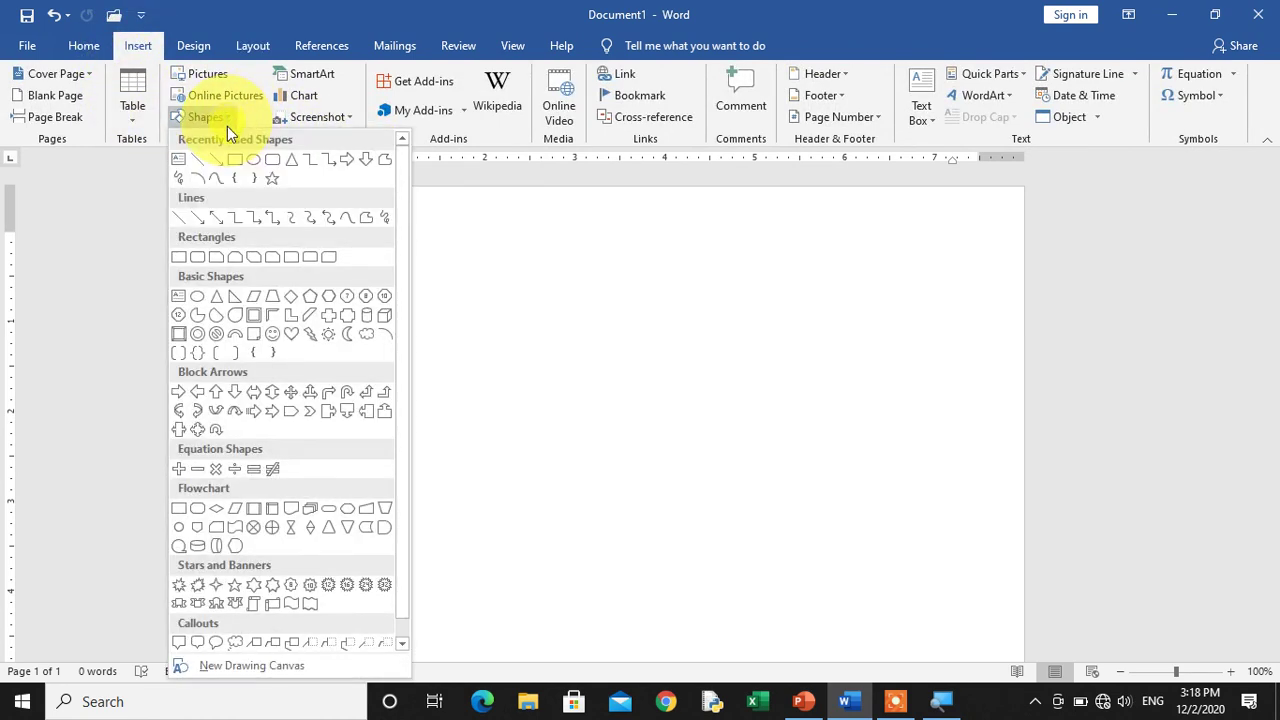
left_click(212, 258)
left_click_drag(378, 252, 540, 409)
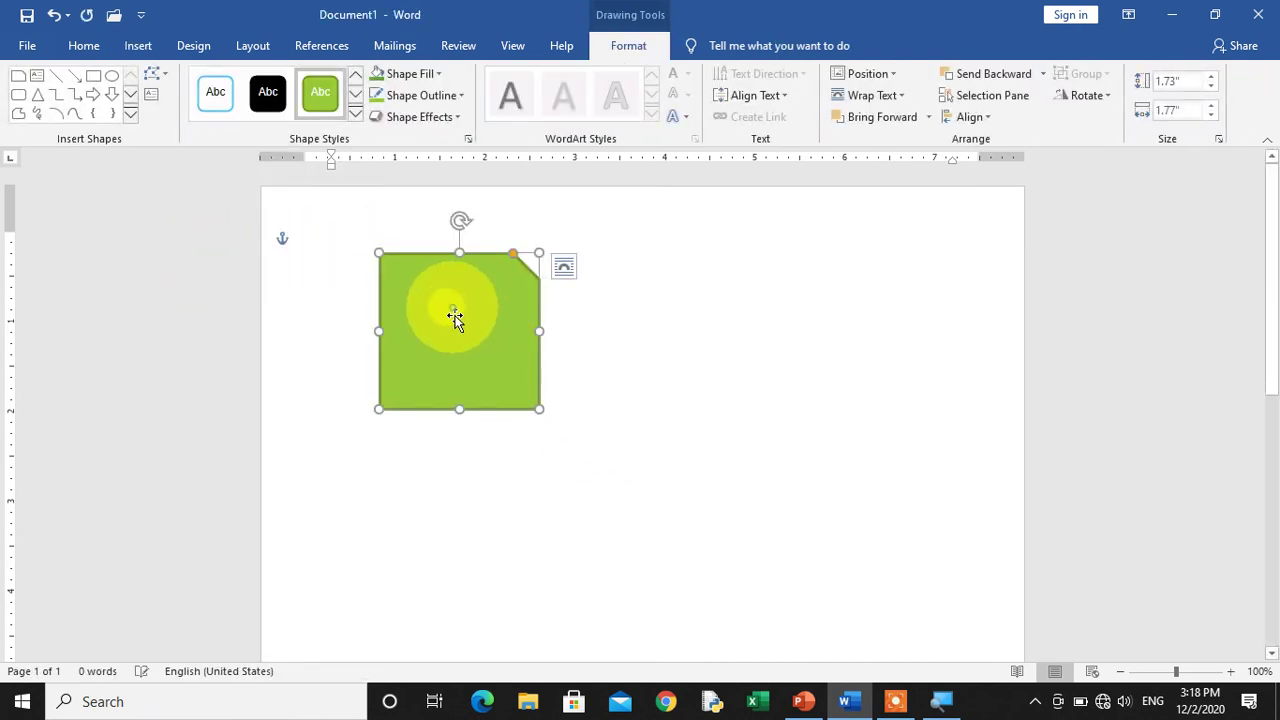
left_click_drag(453, 311, 480, 358)
key("ctrl+a")
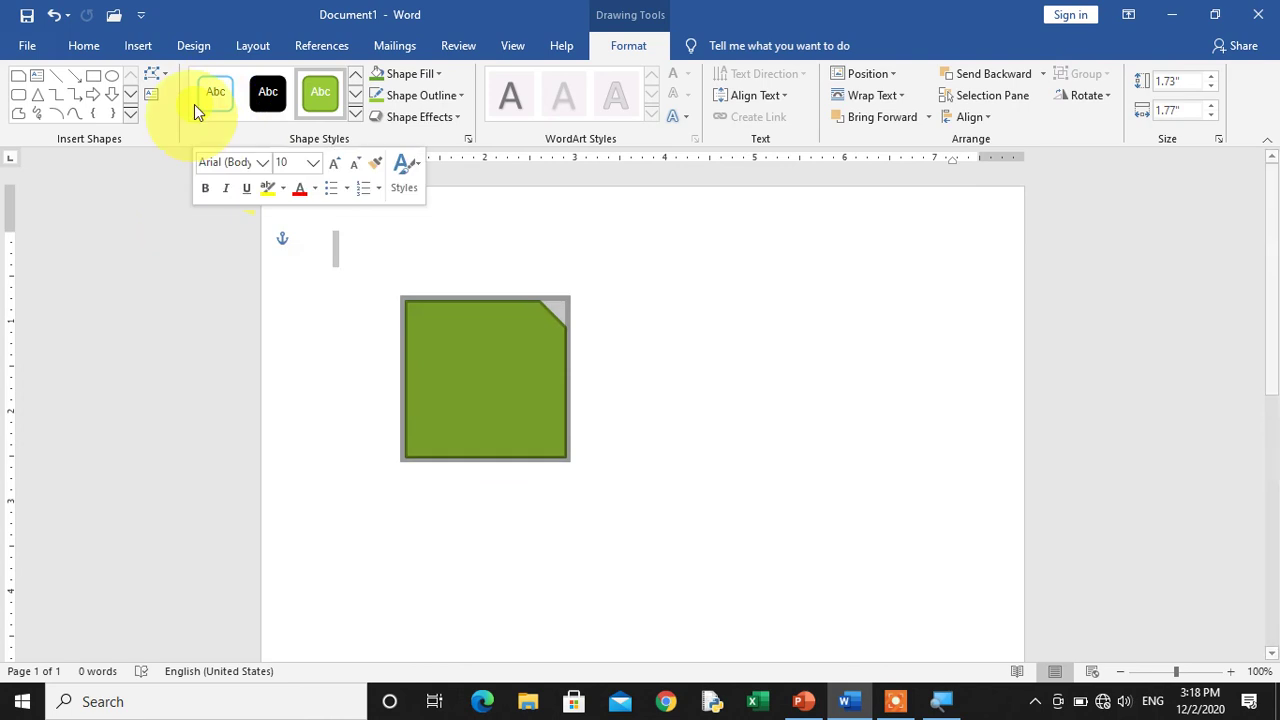
Draw a second snipped-corner rectangle about 1.69" high and 1.81" wide overlapping the green one and apply the solid black shape style
left_click(138, 45)
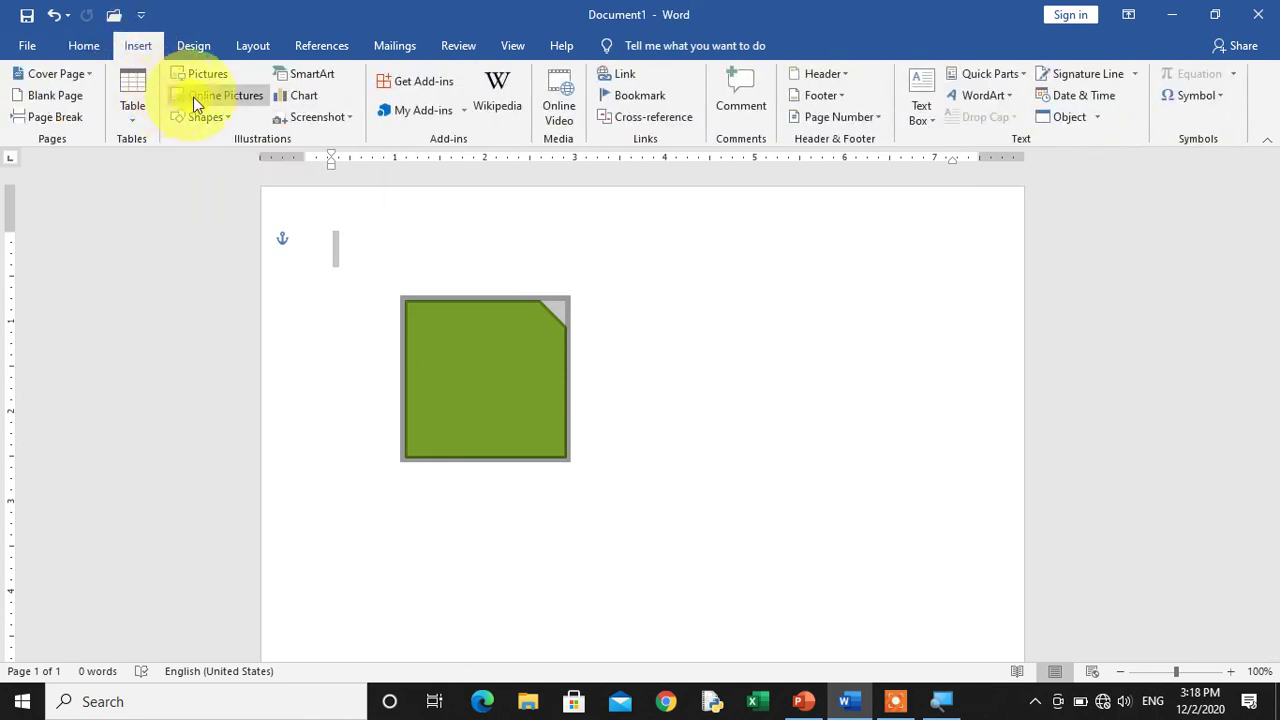
left_click(213, 117)
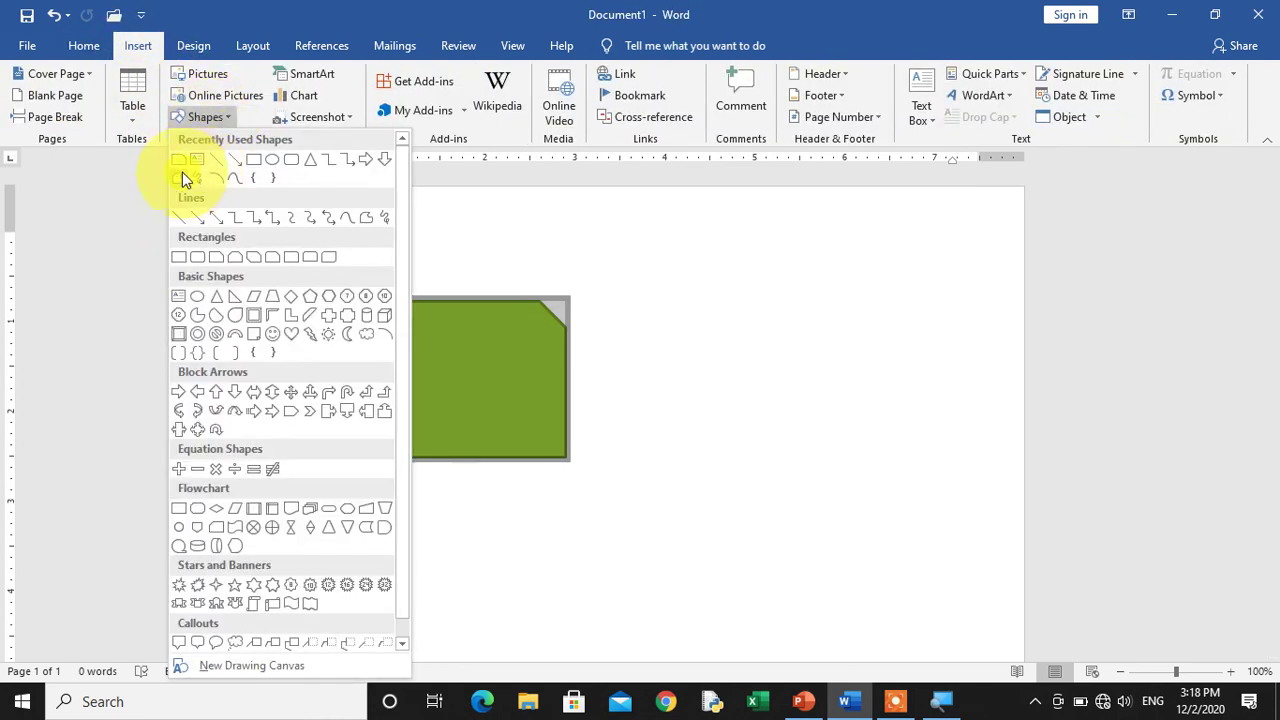
left_click(181, 161)
left_click_drag(464, 337, 628, 490)
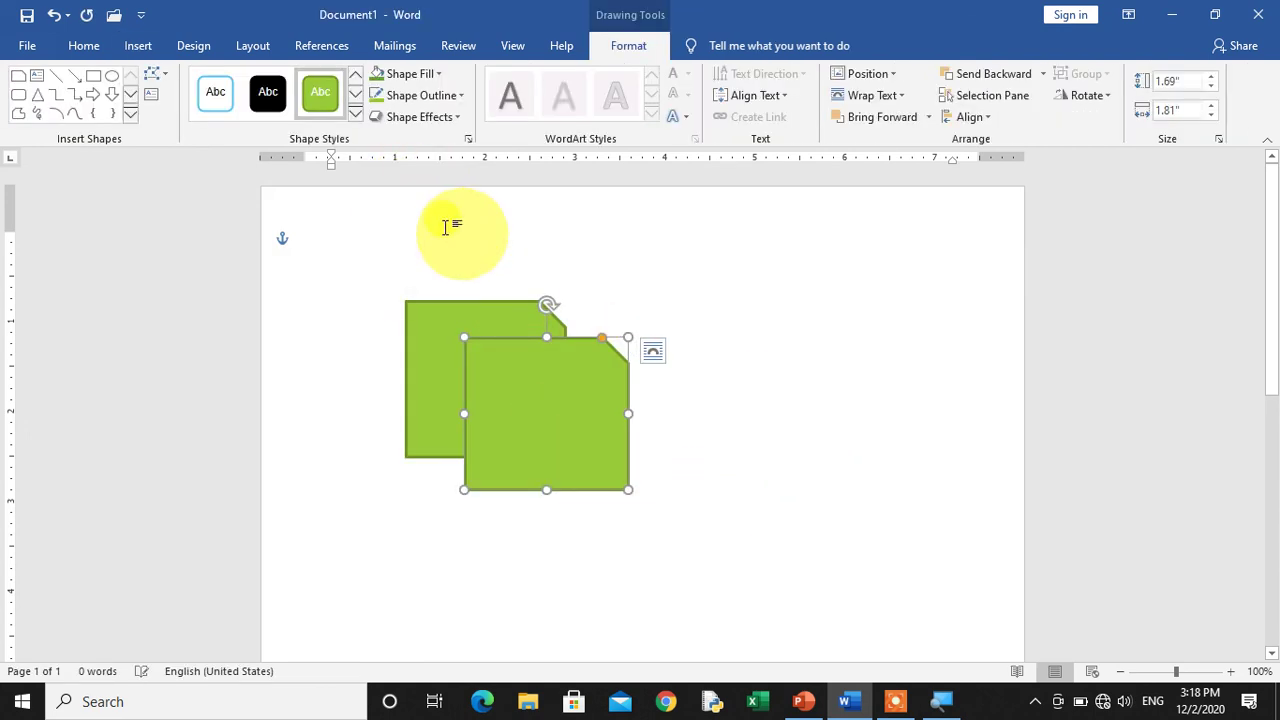
left_click(274, 112)
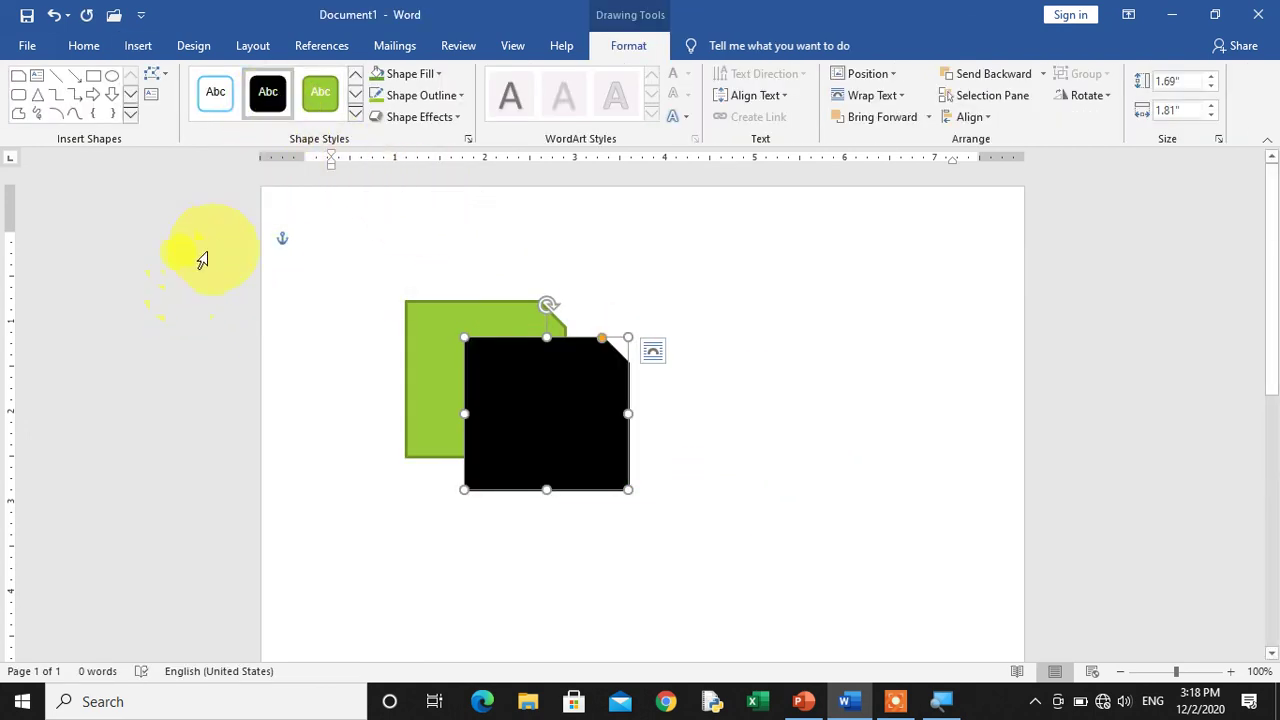
left_click(163, 257)
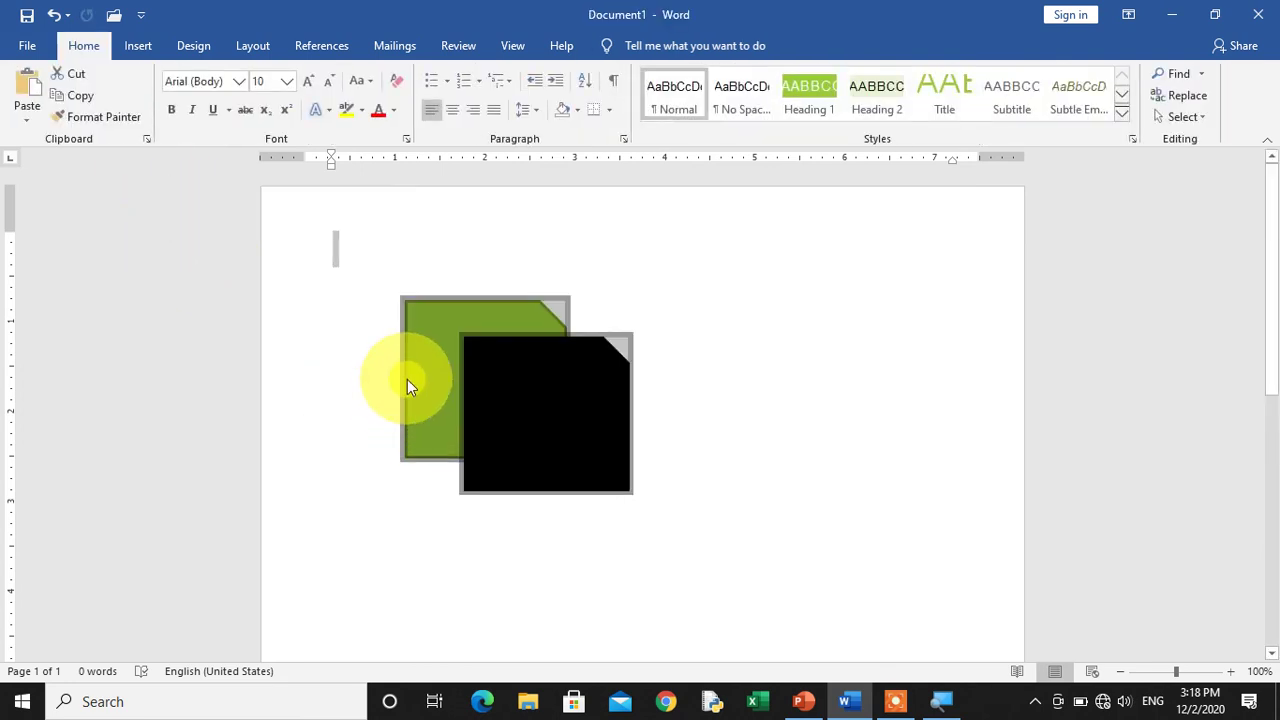
Bring the green shape forward over the black one and send it backward again
left_click(407, 379)
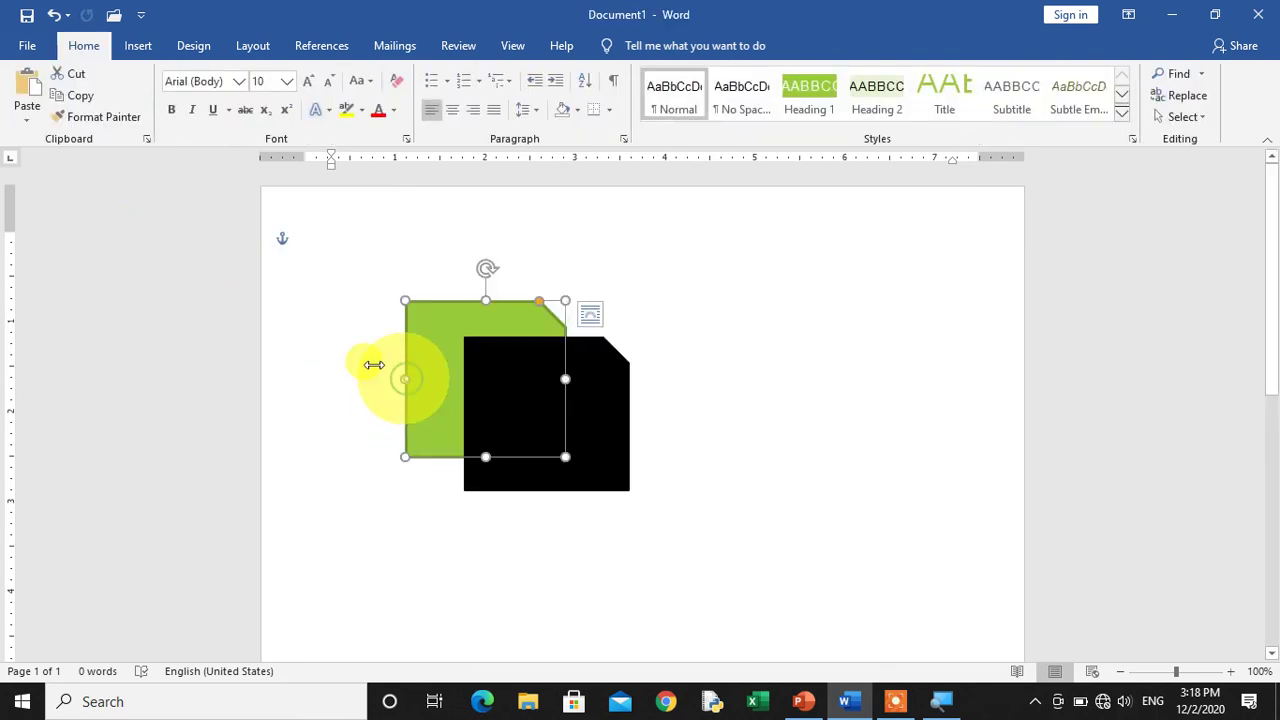
left_click(253, 46)
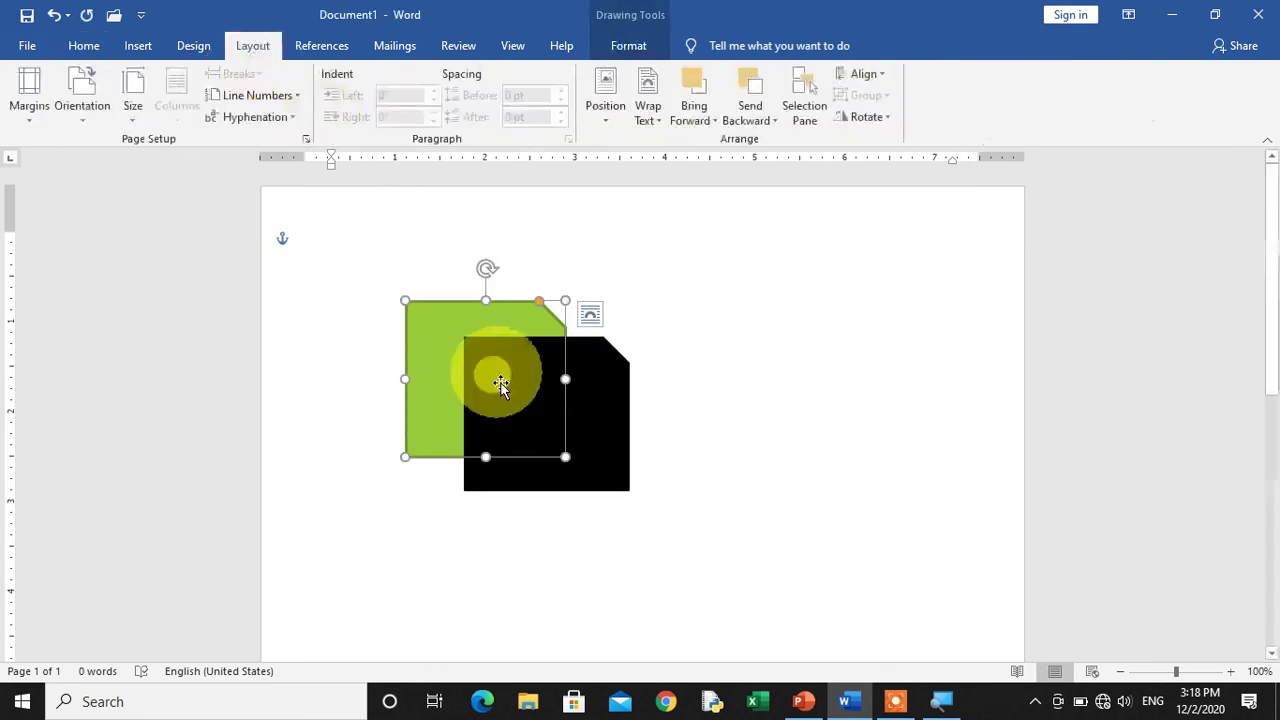
left_click(690, 108)
left_click(694, 92)
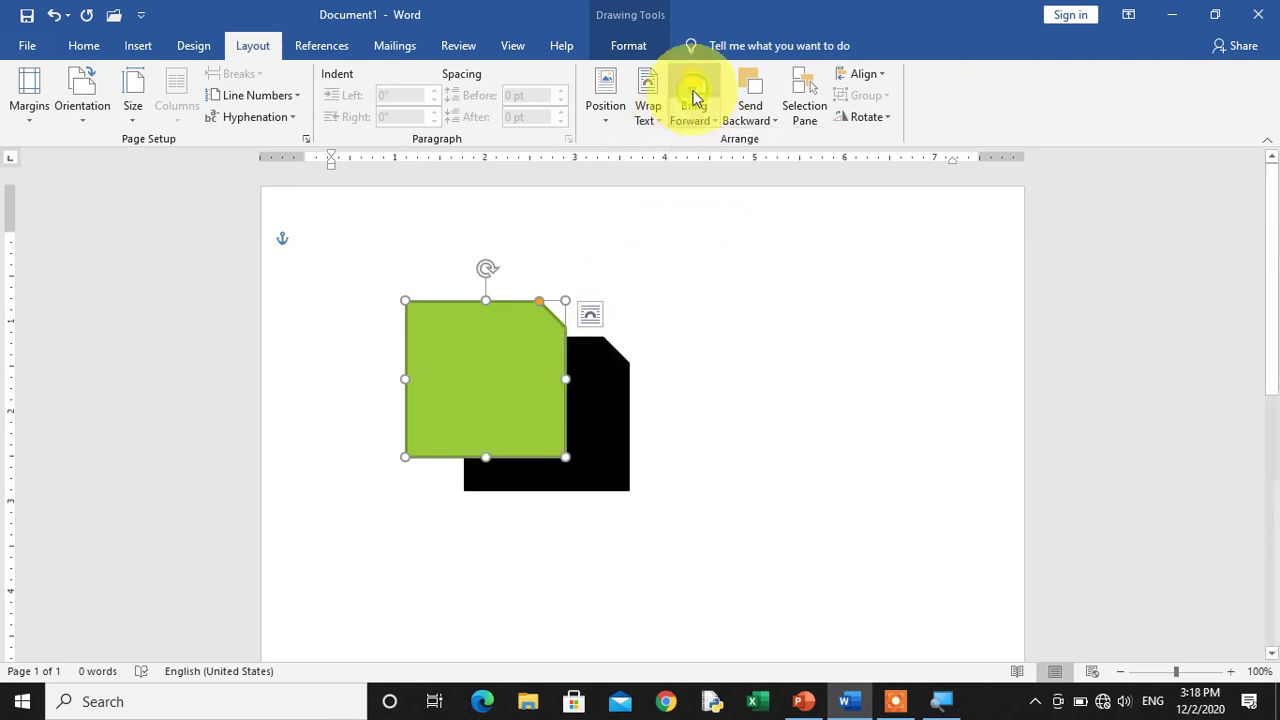
left_click(757, 90)
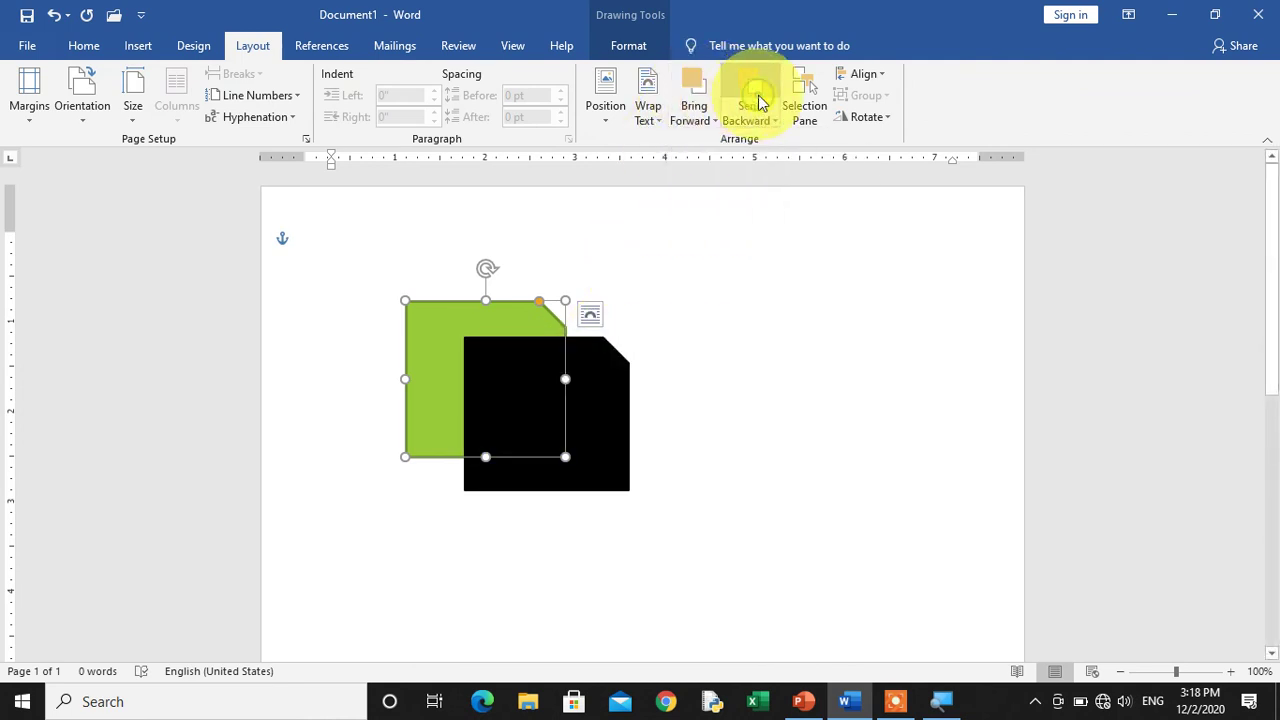
left_click(713, 124)
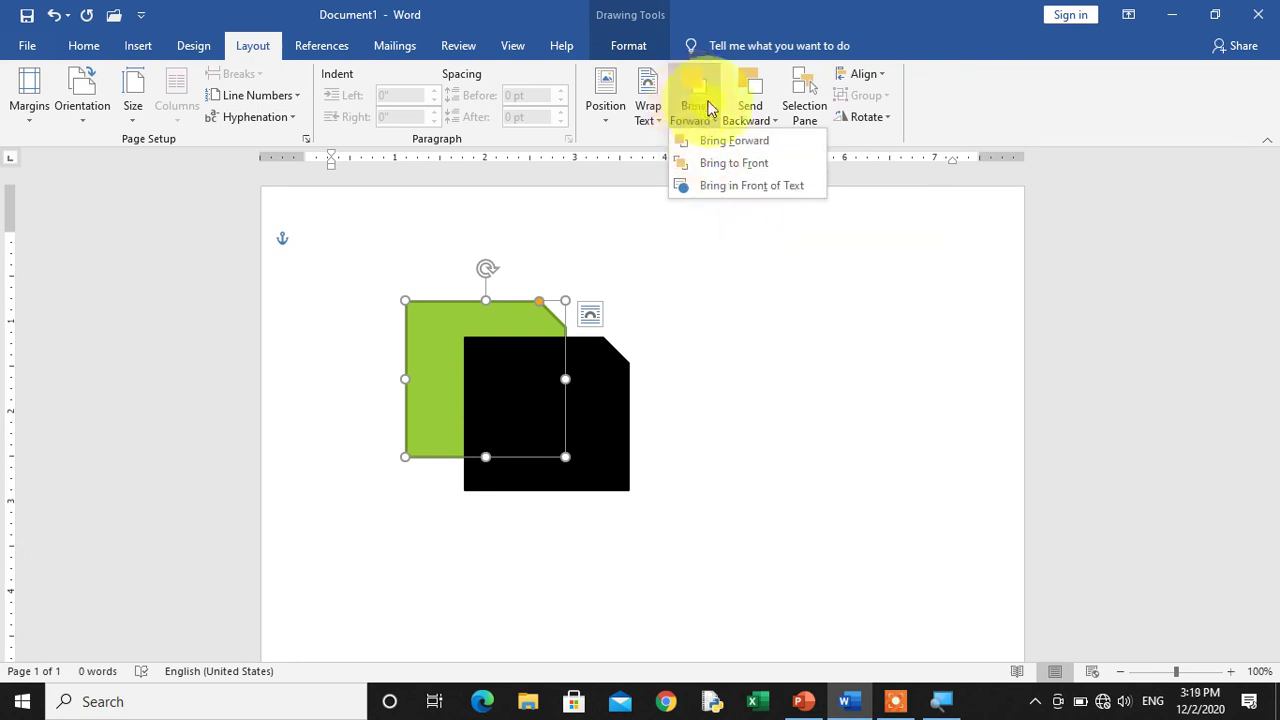
Show the list of objects on the page, select each of the two rectangles from it in turn, and deselect them
left_click(802, 110)
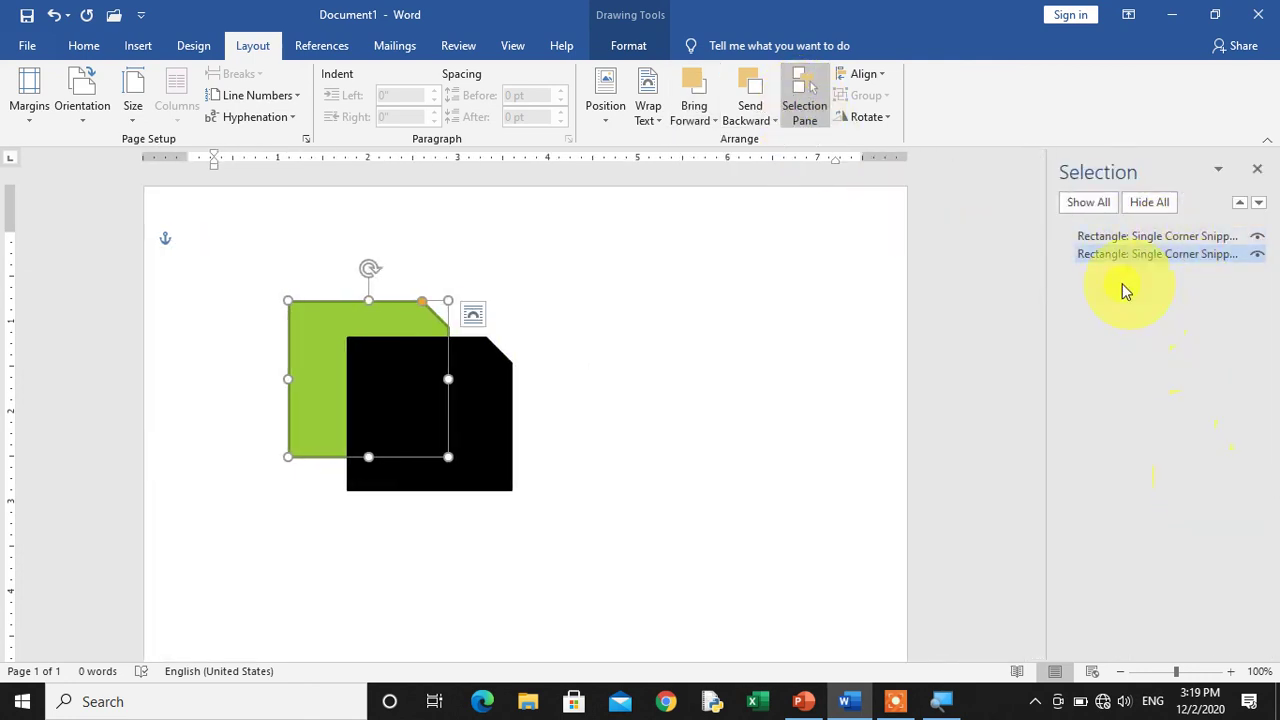
left_click(856, 361)
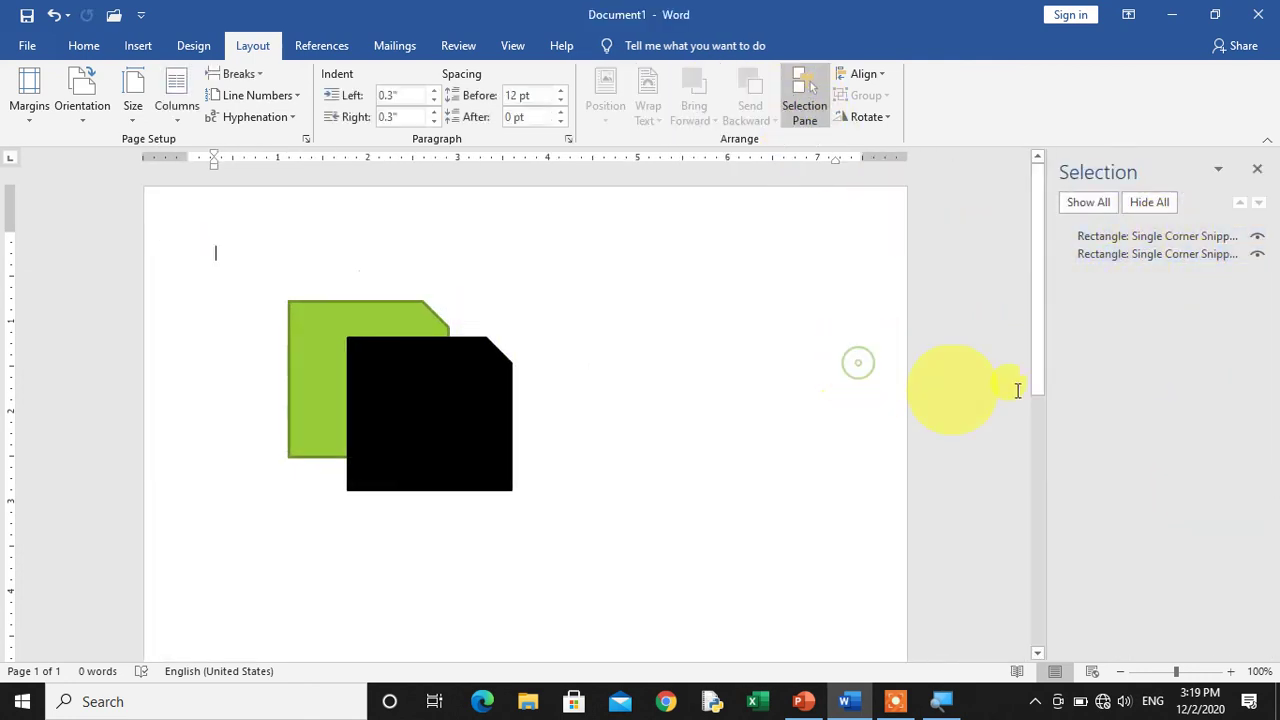
left_click(1102, 239)
left_click(1106, 257)
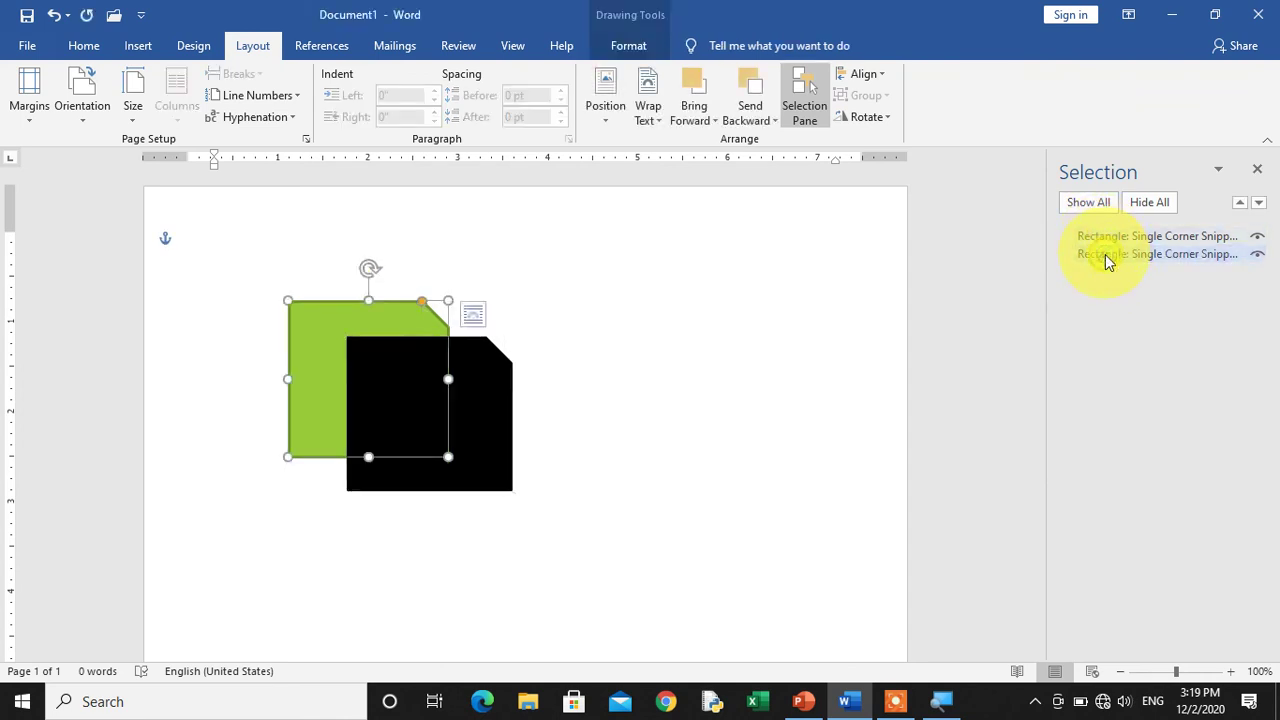
left_click(876, 313)
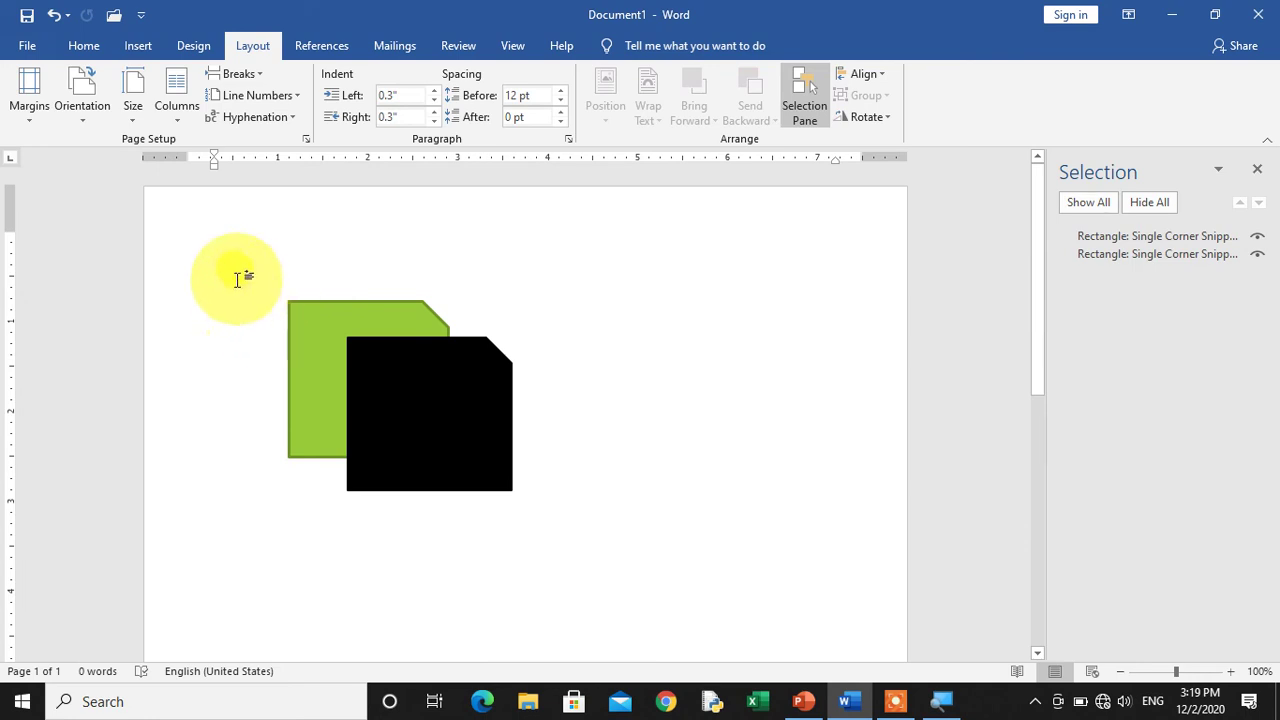
Select both the black and green shapes and align them by their centers and by their right edges
left_click(451, 417)
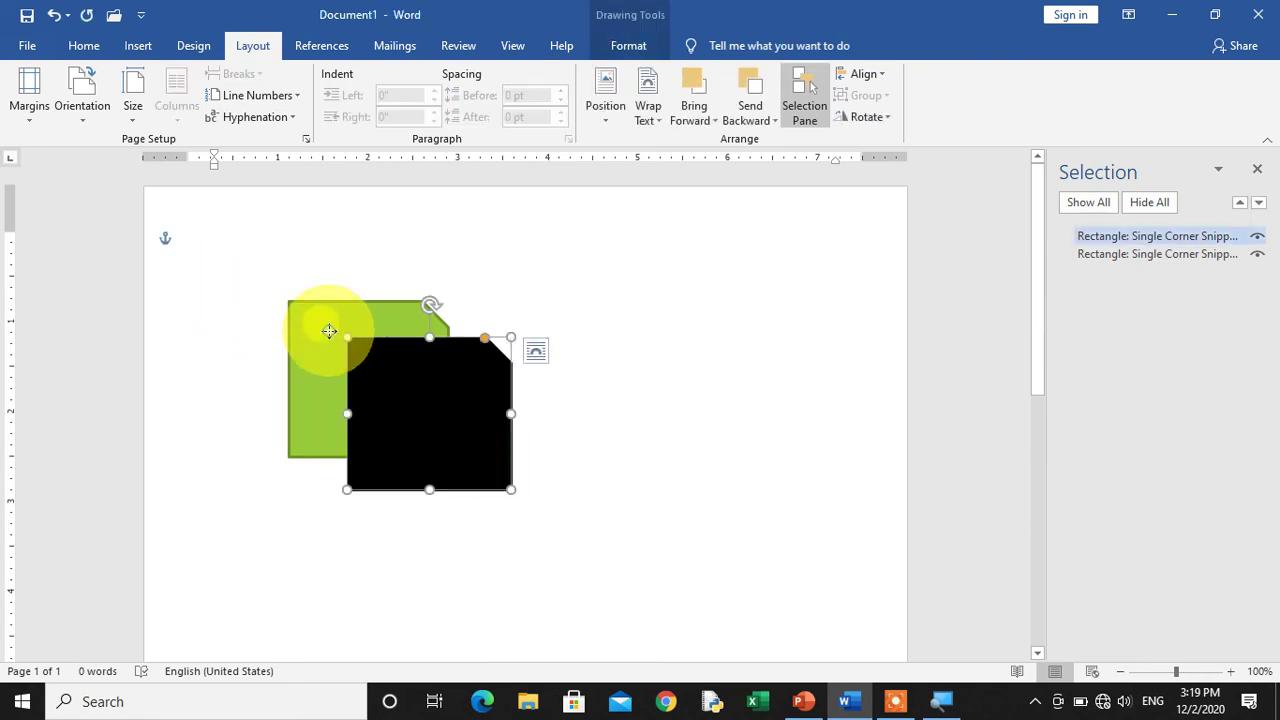
left_click(329, 329, "shift")
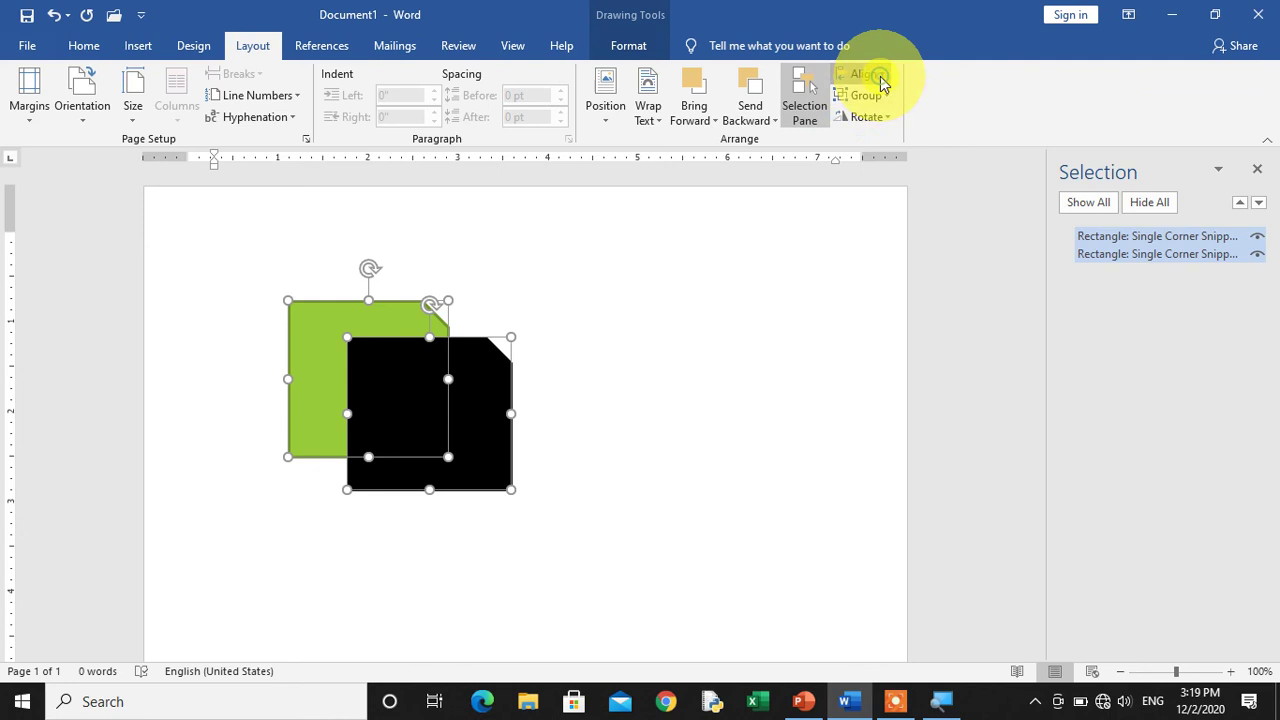
left_click(878, 78)
left_click(887, 121)
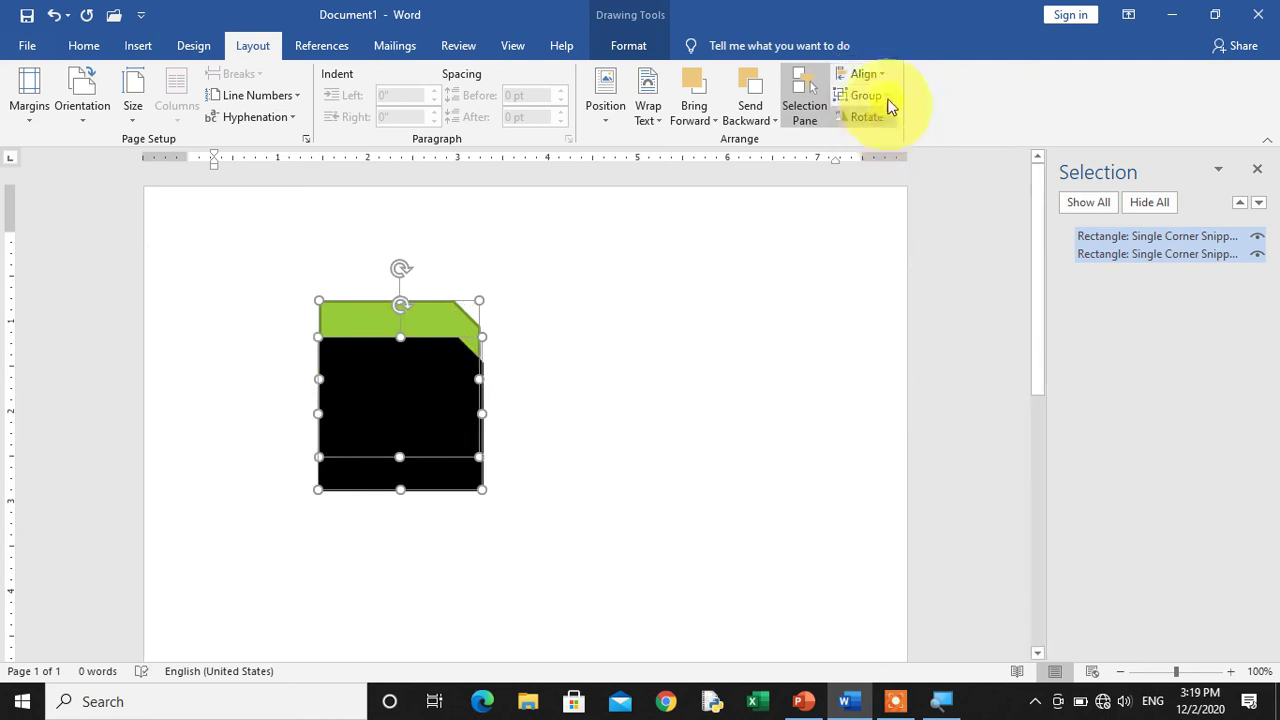
left_click(876, 76)
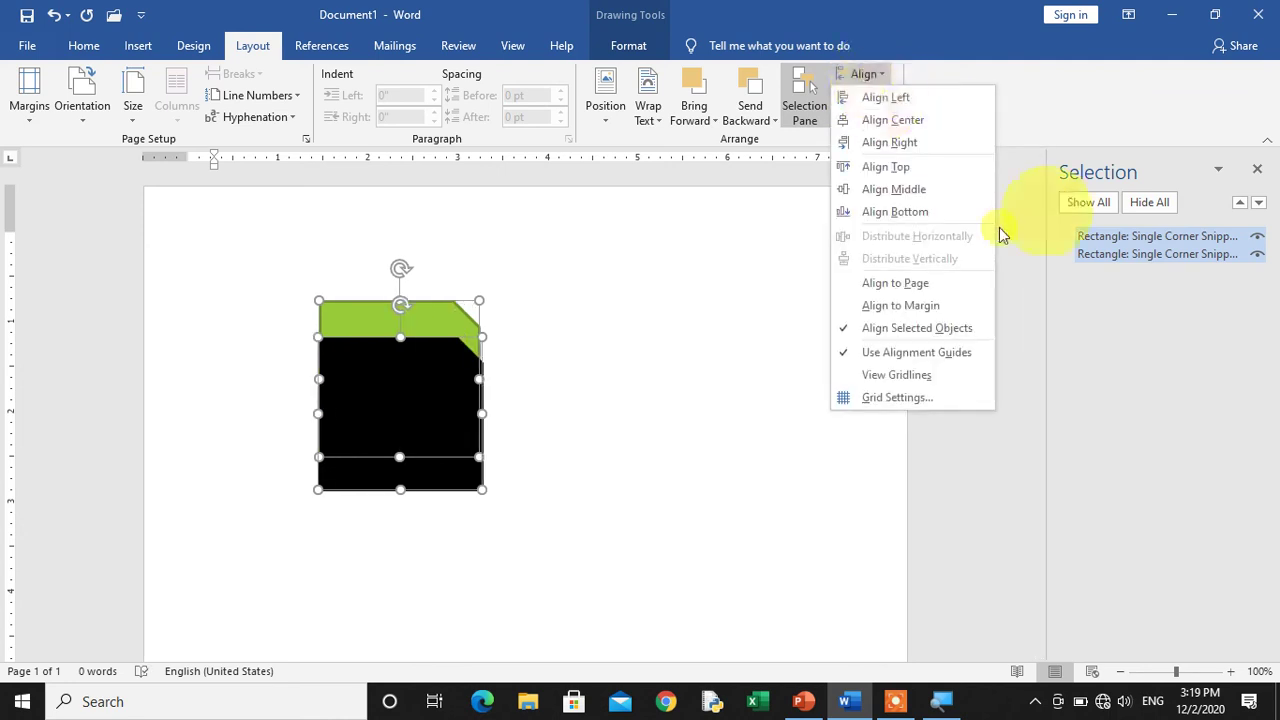
left_click(926, 145)
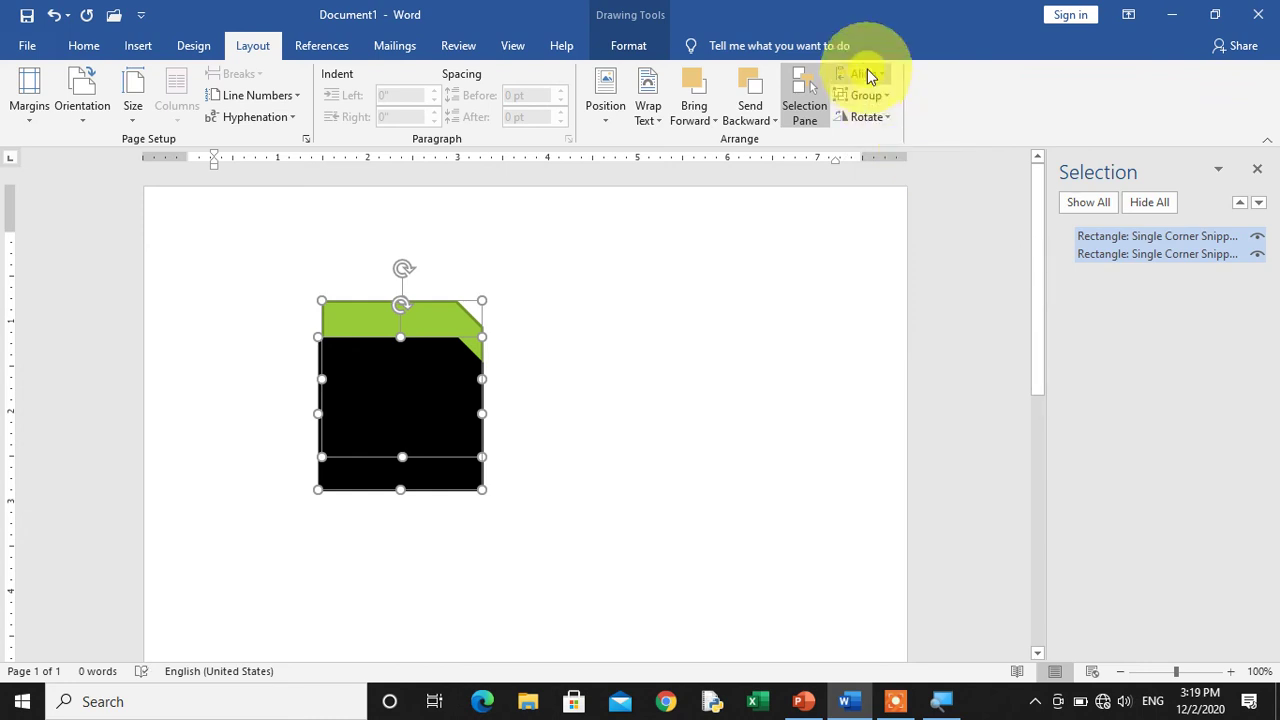
Try aligning the top edges of both shapes and undo that alignment
left_click(868, 76)
left_click(891, 169)
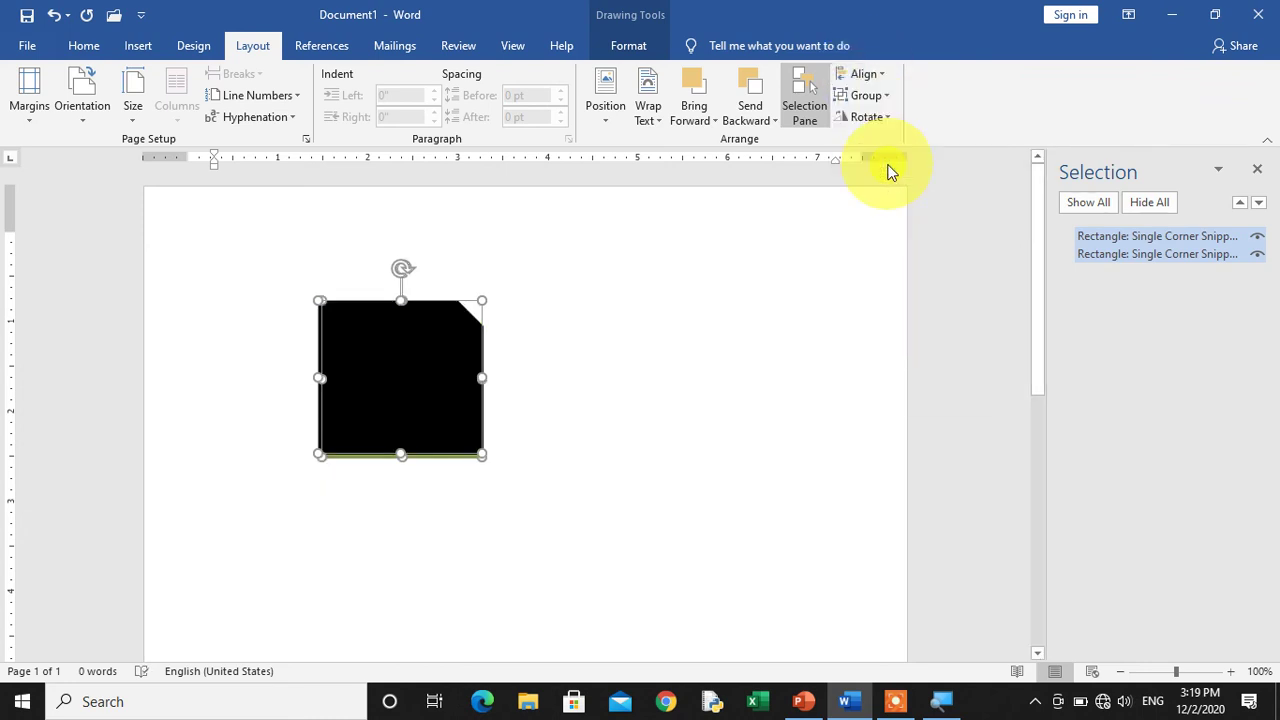
key("ctrl+z")
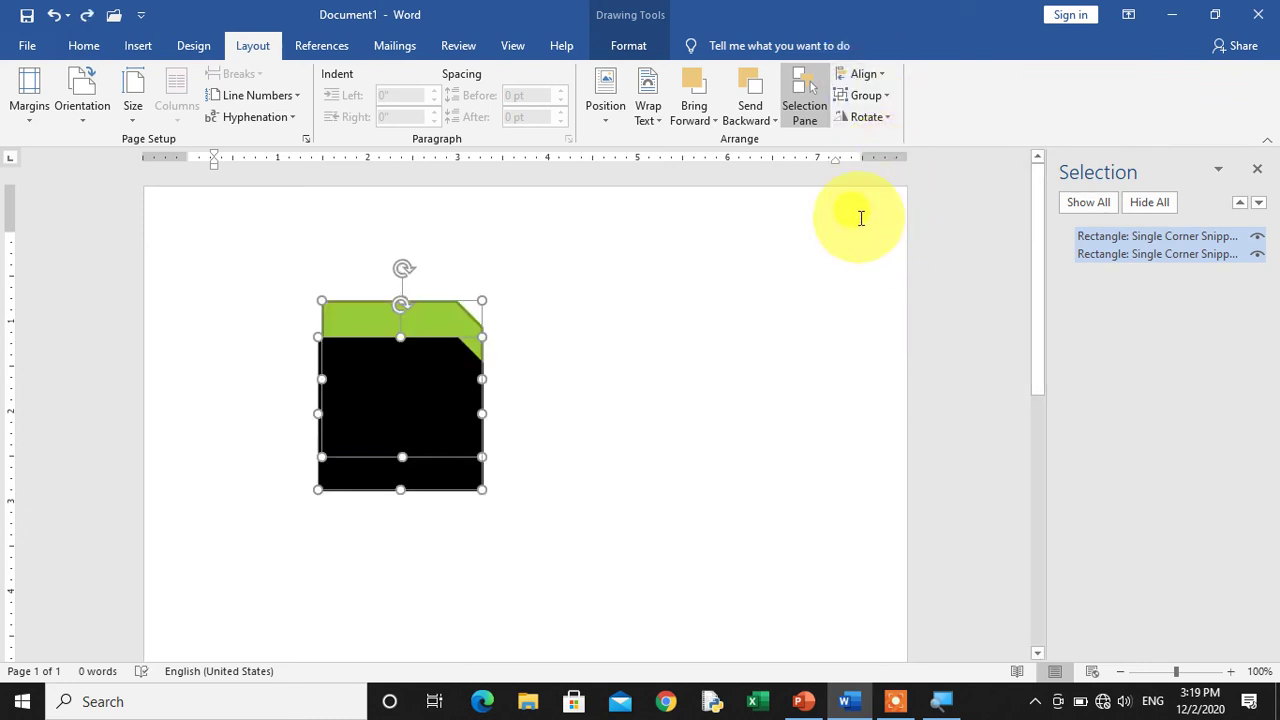
Group the green and black shapes into one object and deselect it
left_click(880, 97)
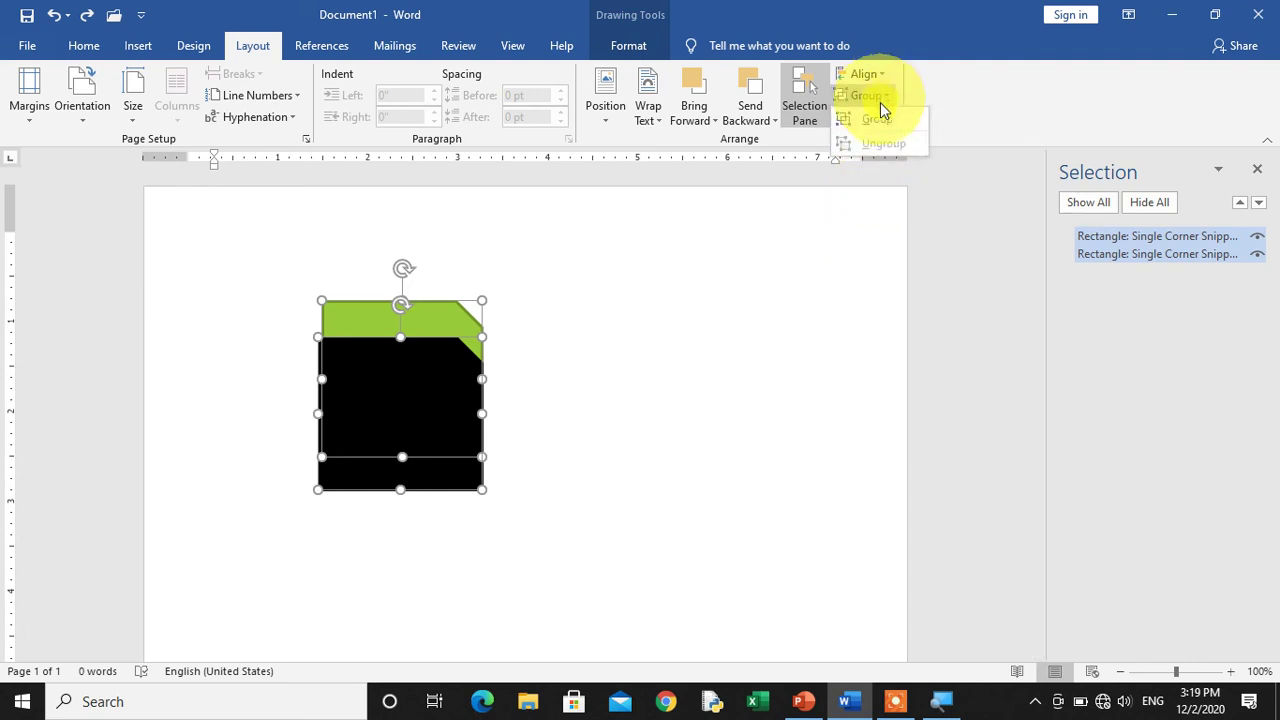
left_click(881, 121)
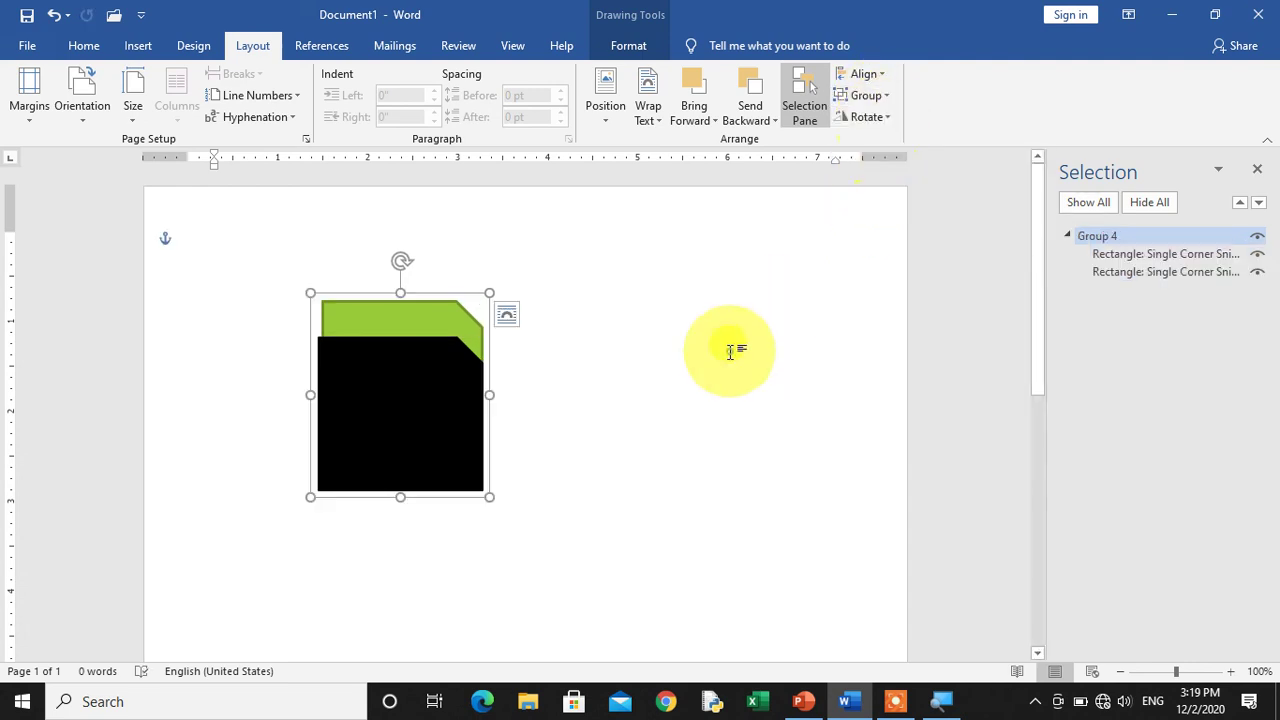
left_click(729, 355)
Enlarge the grouped shapes to about 3.5" wide and 2.7" high, and ungroup them
left_click(470, 447)
left_click_drag(489, 497, 637, 550)
left_click(884, 97)
left_click(885, 145)
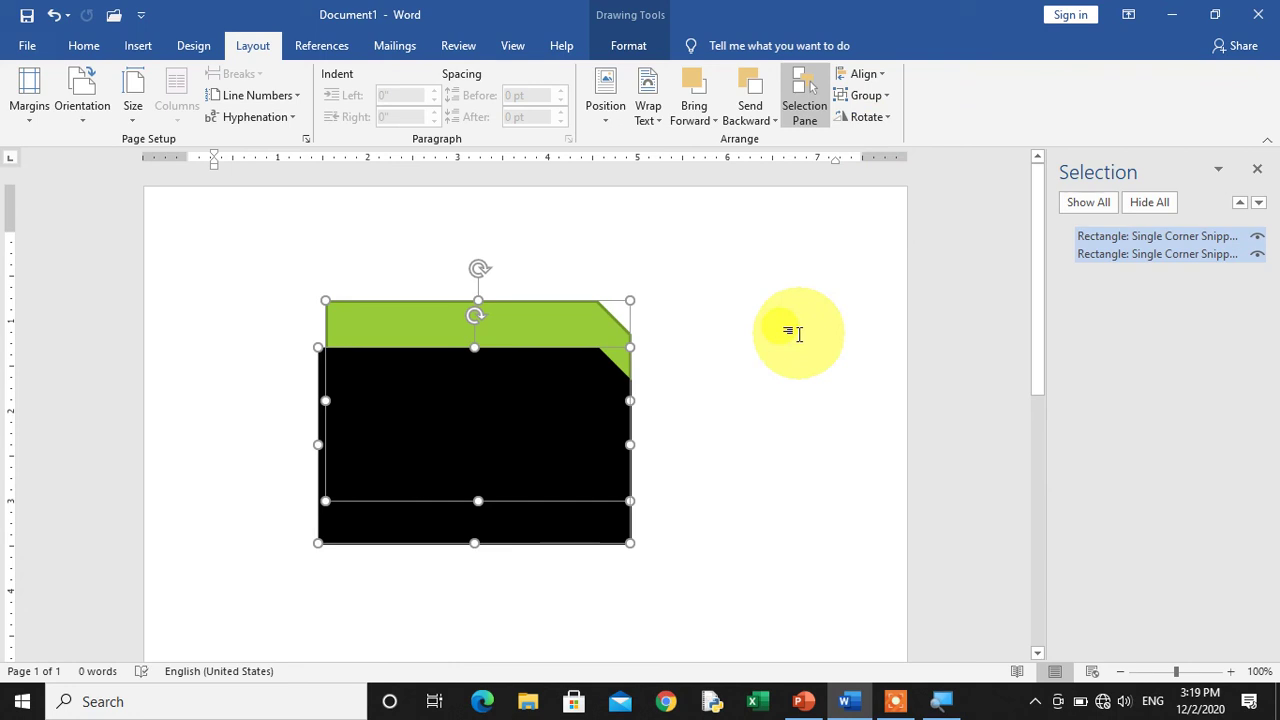
Rotate both shapes left 90° and deselect them
left_click(872, 120)
left_click(874, 163)
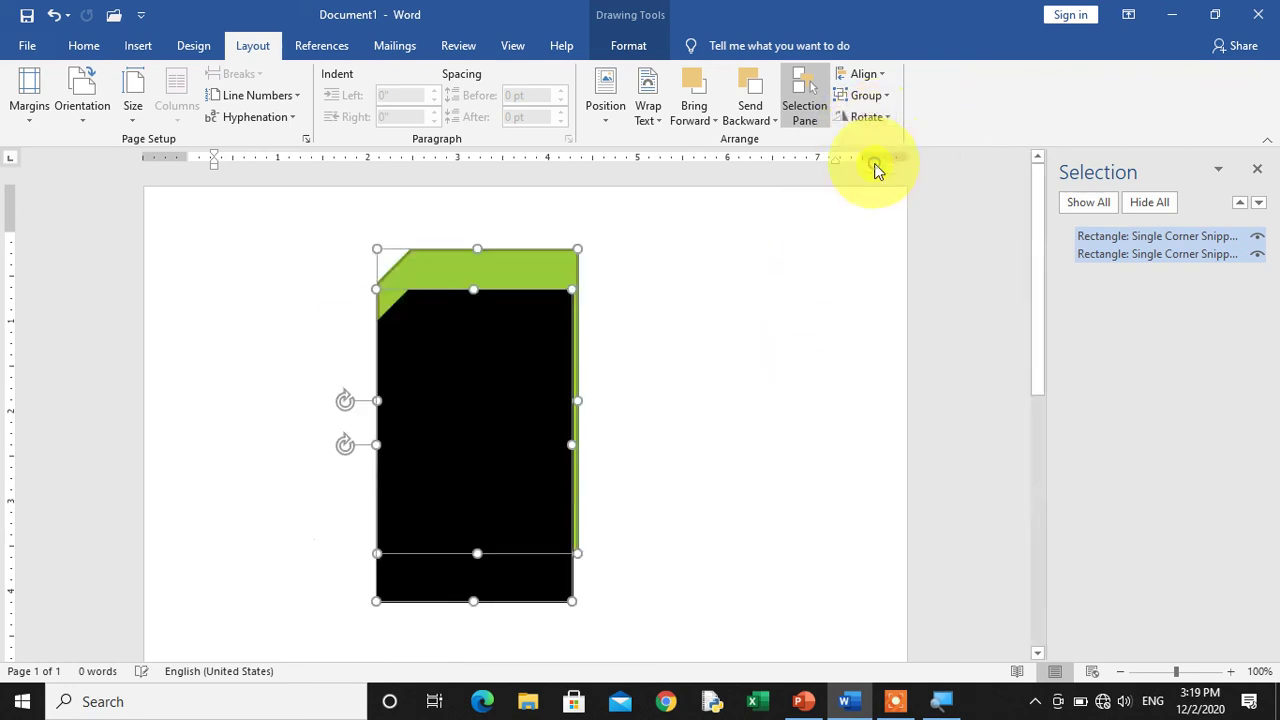
left_click(815, 300)
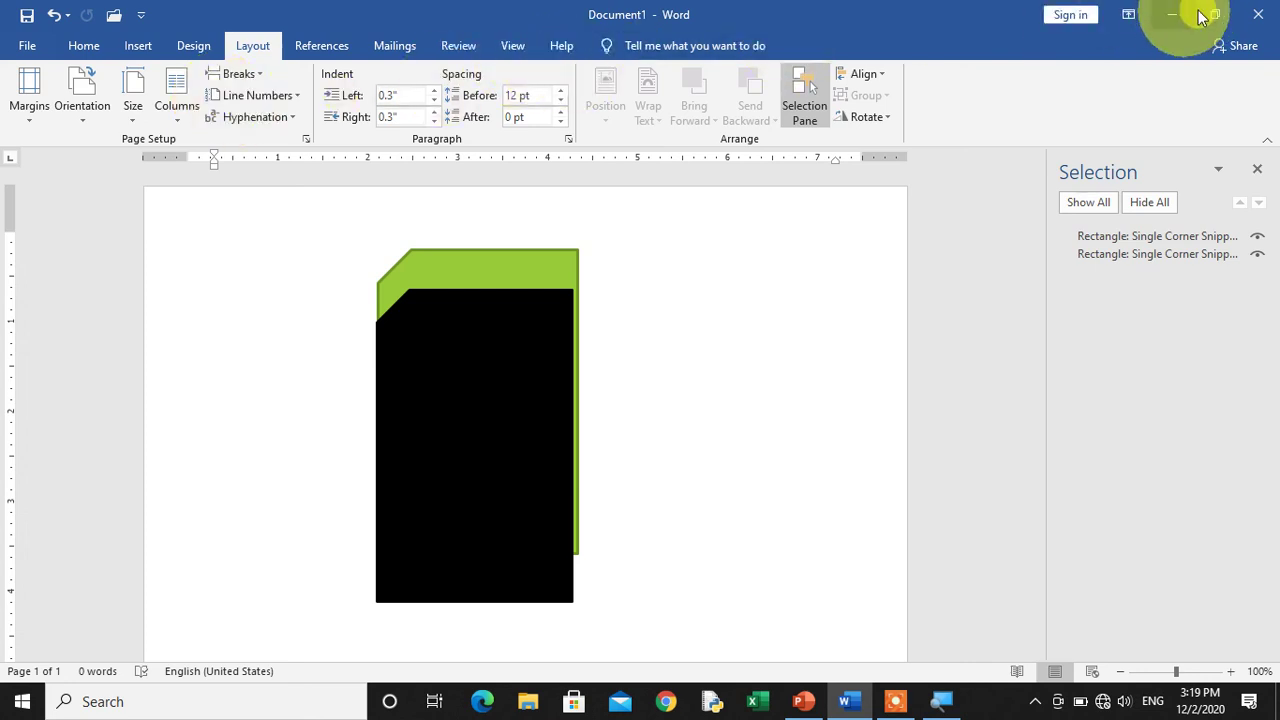
Close the document without saving its changes
left_click(1257, 16)
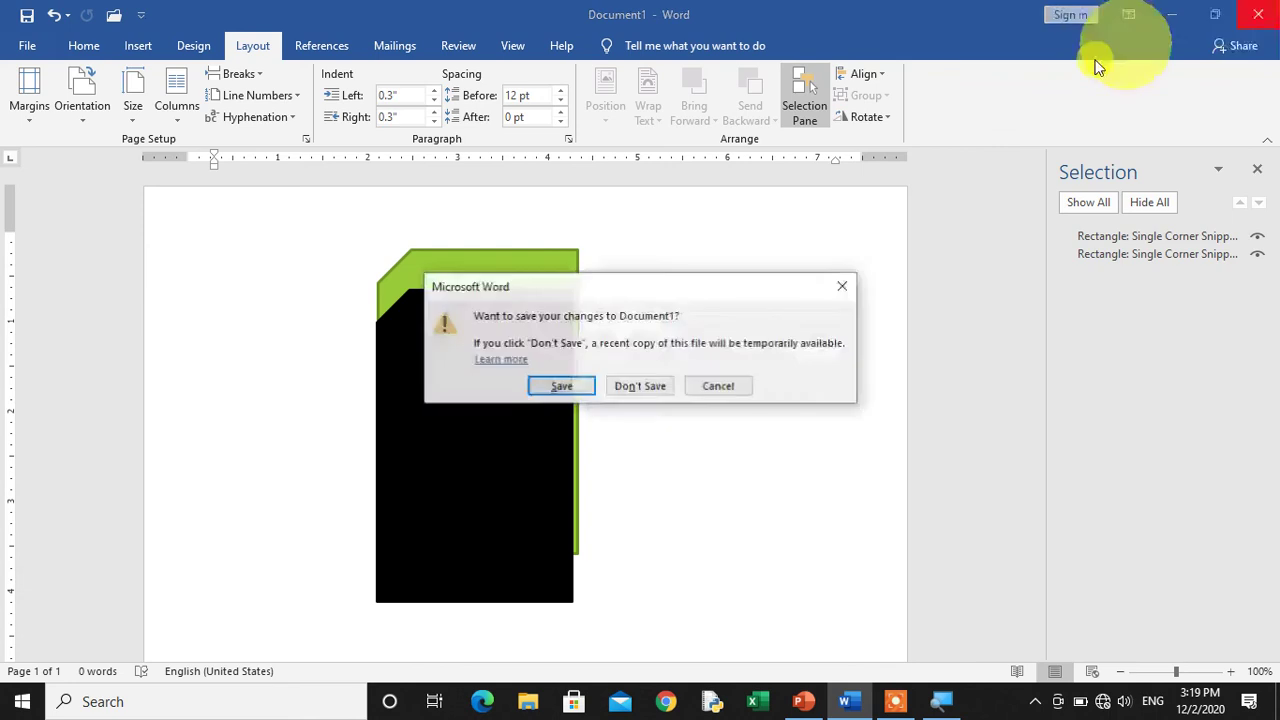
left_click(637, 386)
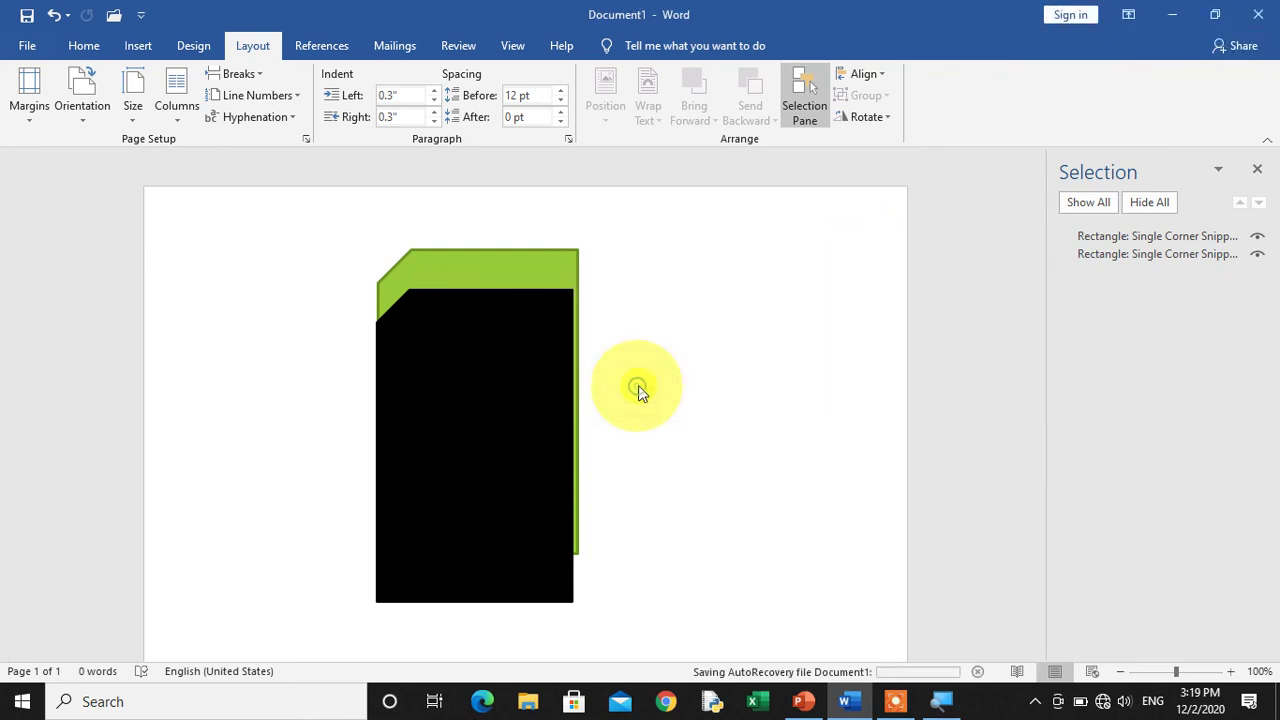